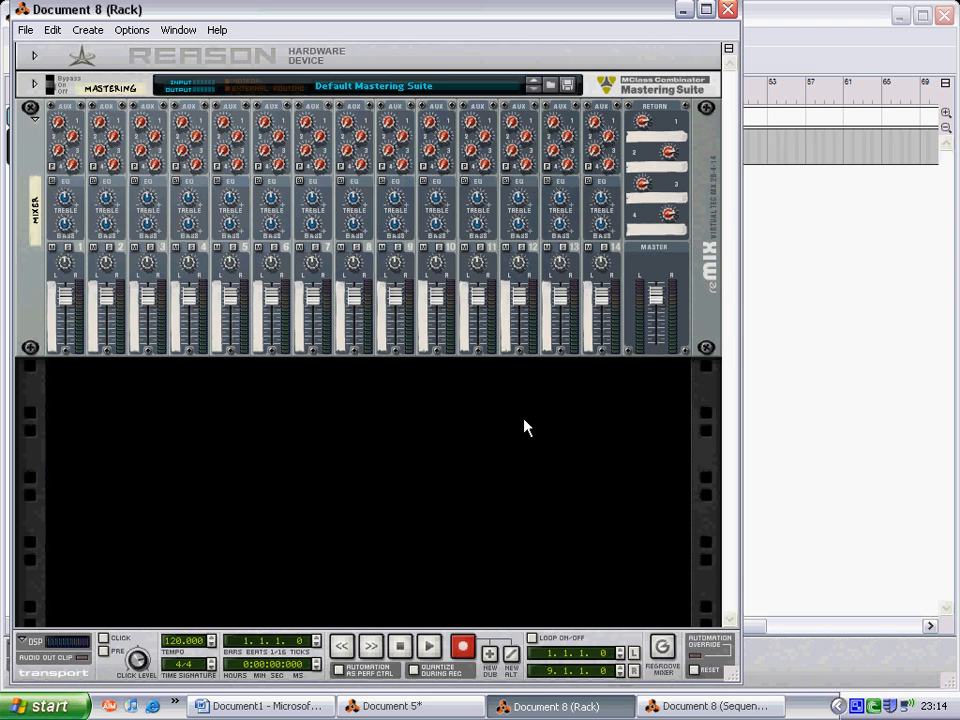
Step: Add an NN19 Digital Sampler to the rack below the mixer and initialize its patch
right_click(322, 440)
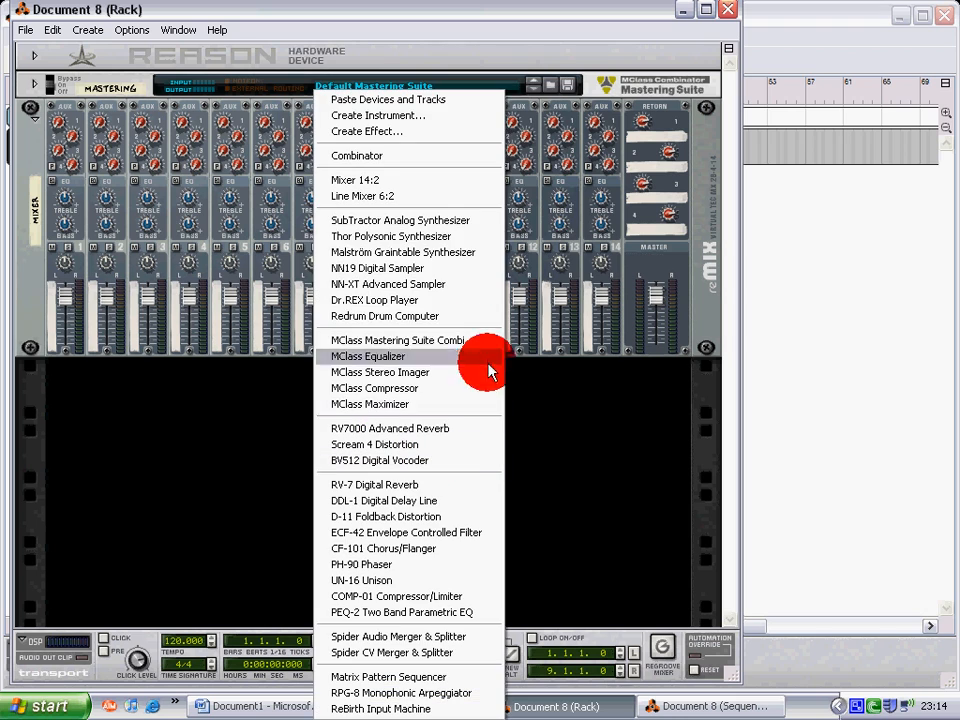
left_click(428, 268)
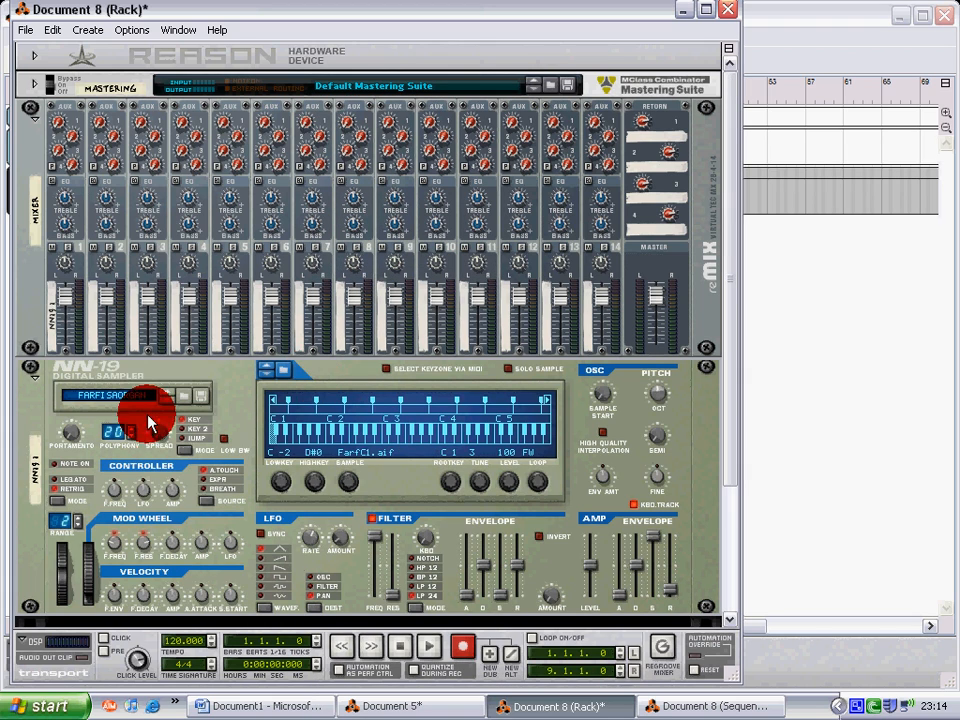
right_click(244, 392)
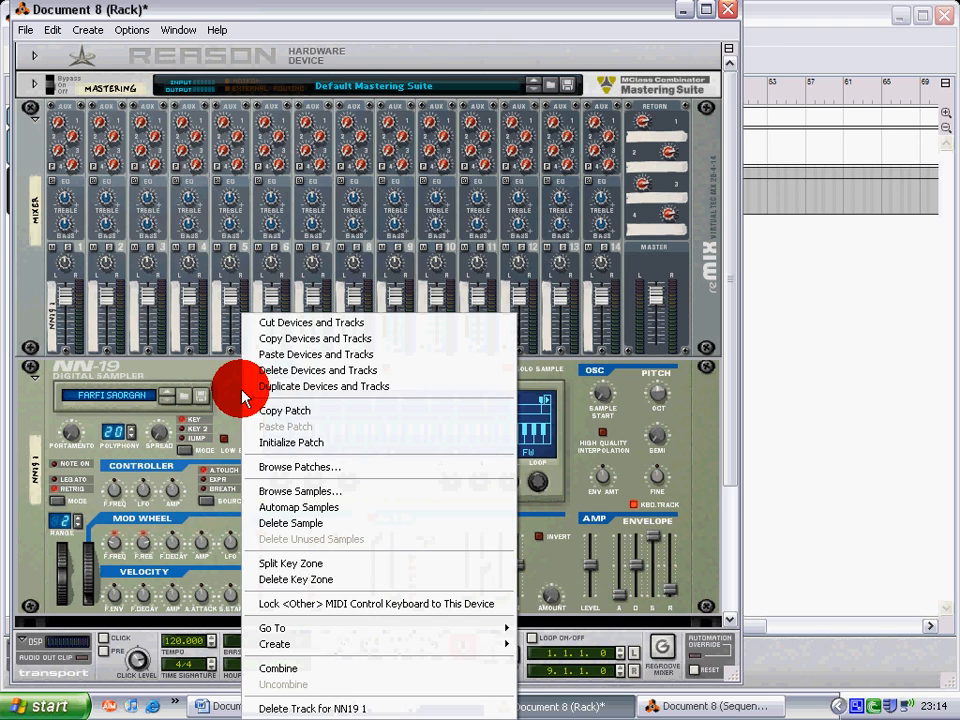
left_click(288, 443)
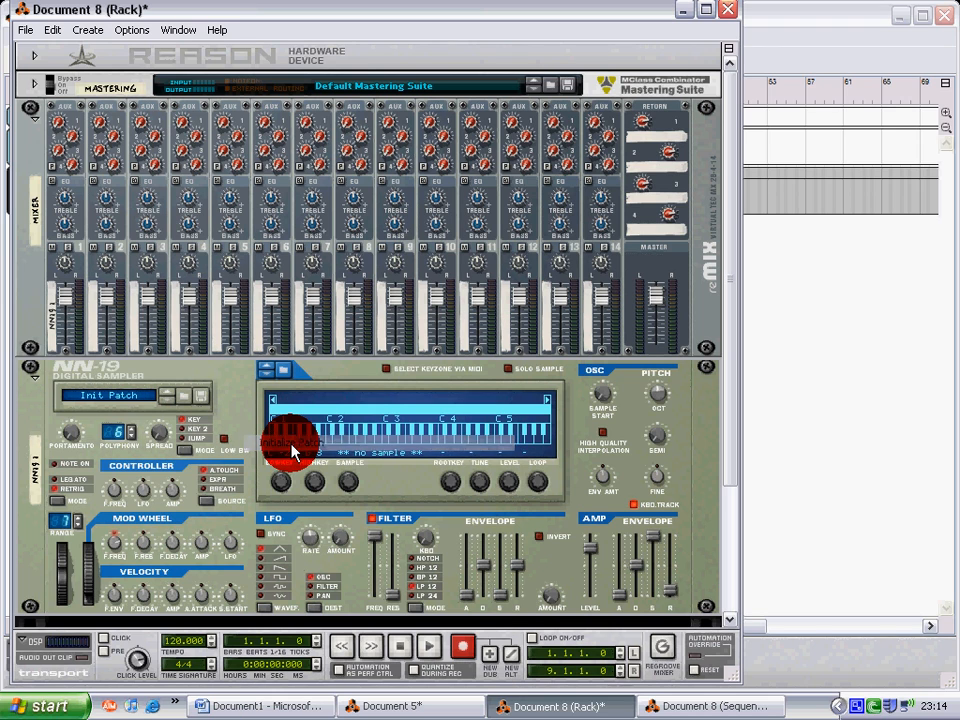
Step: Load the dwele_-_hold_on sample from the Unknown Album location into the NN19 sampler
right_click(244, 393)
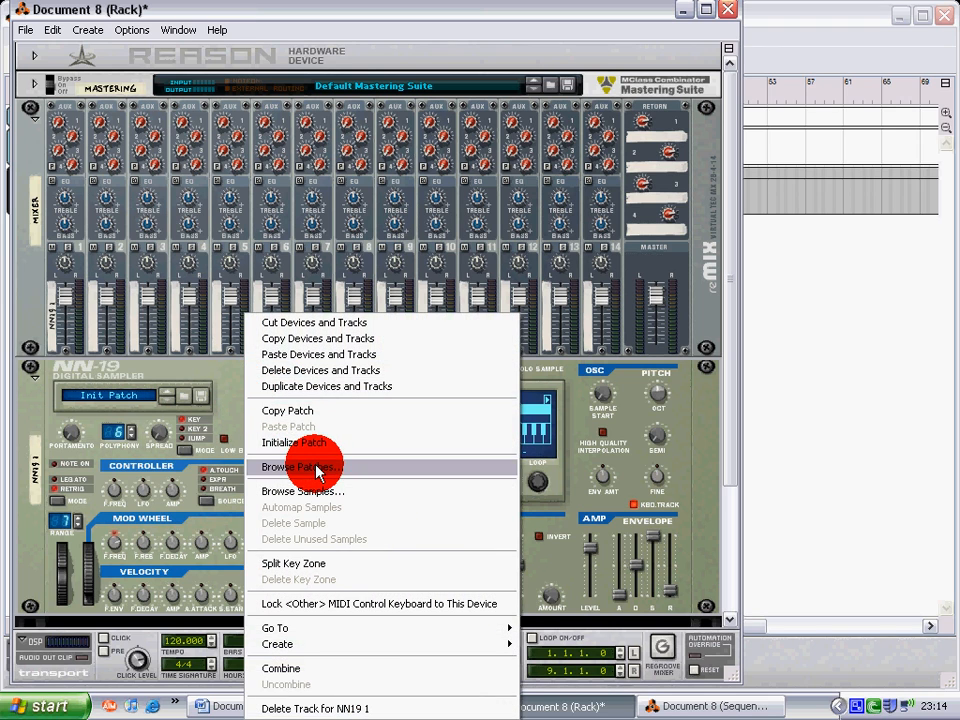
left_click(322, 490)
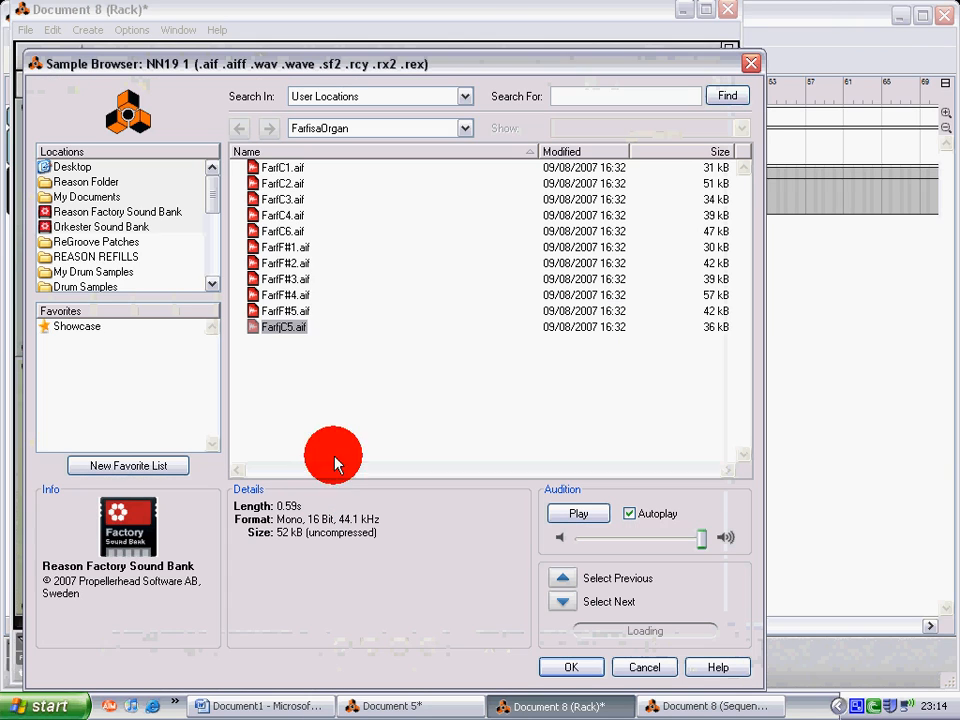
scroll(150, 215, "down", 2)
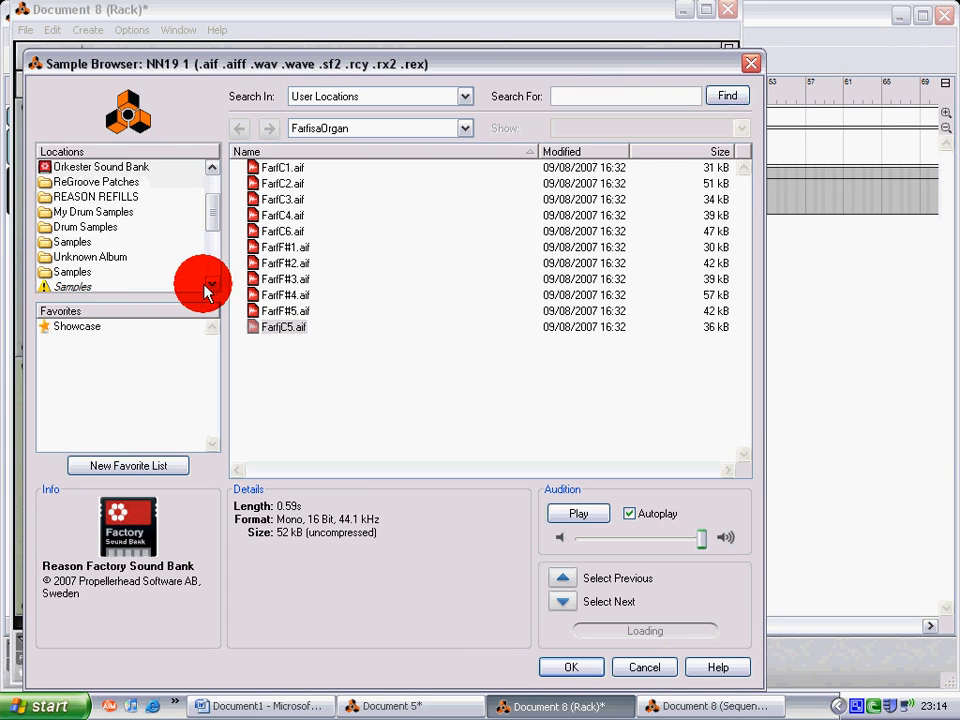
left_click(97, 258)
double_click(290, 200)
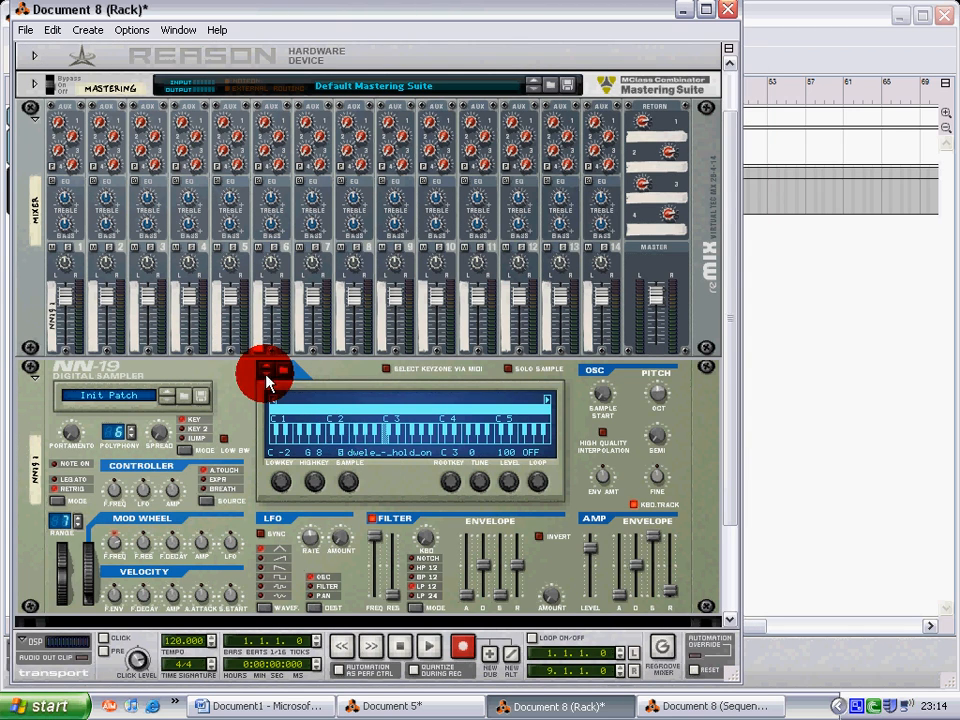
Step: Add a Malström Graintable Synthesizer to the rack below the NN19 sampler
scroll(250, 380, "down", 1)
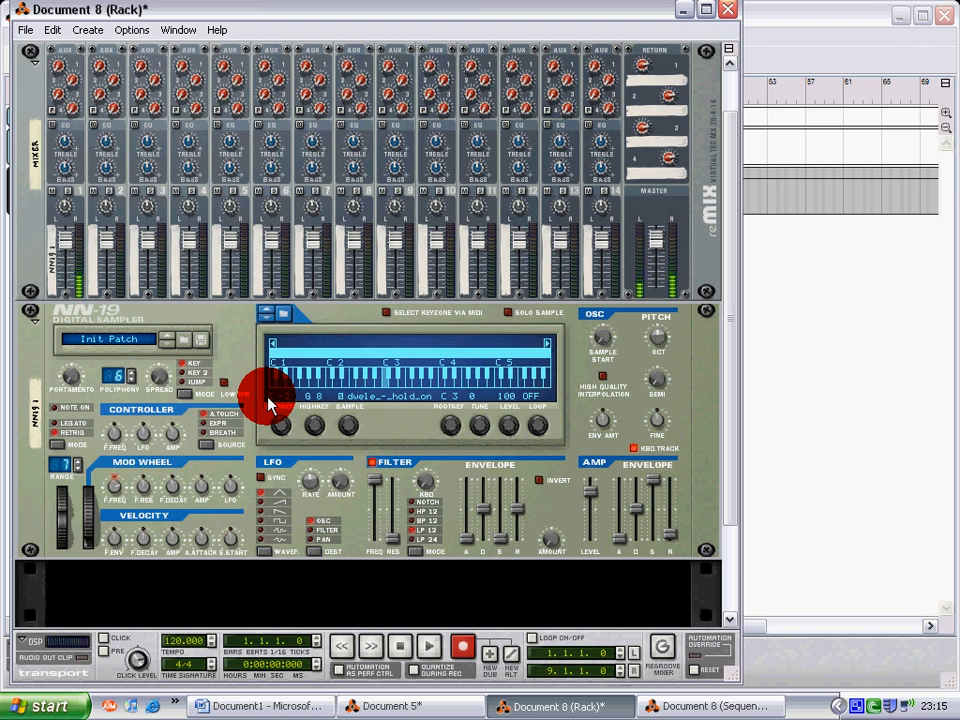
scroll(216, 355, "down", 2)
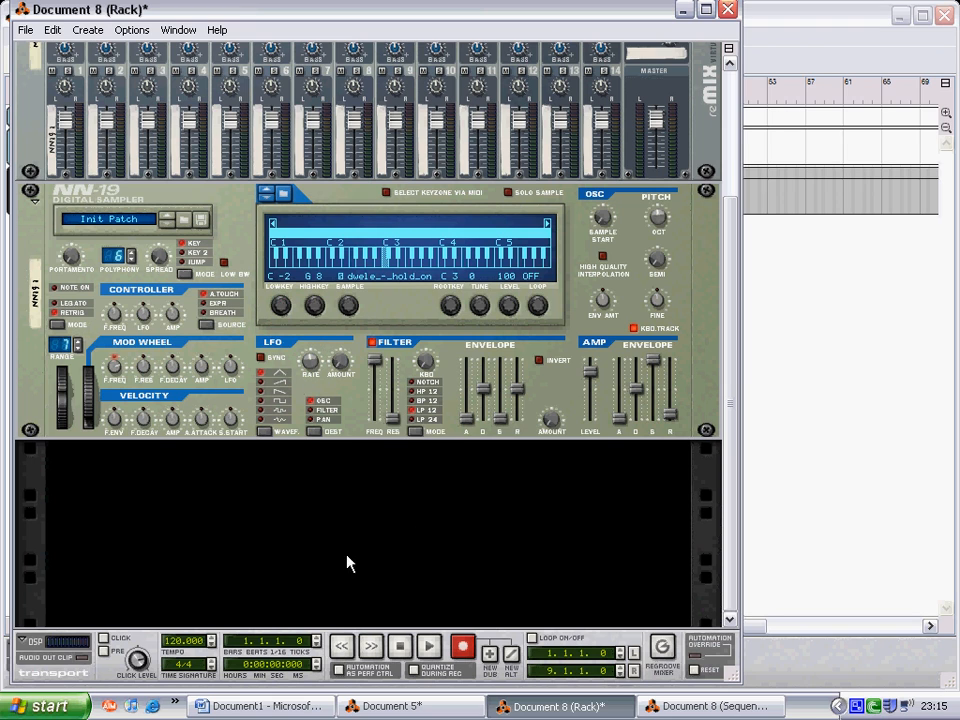
right_click(242, 500)
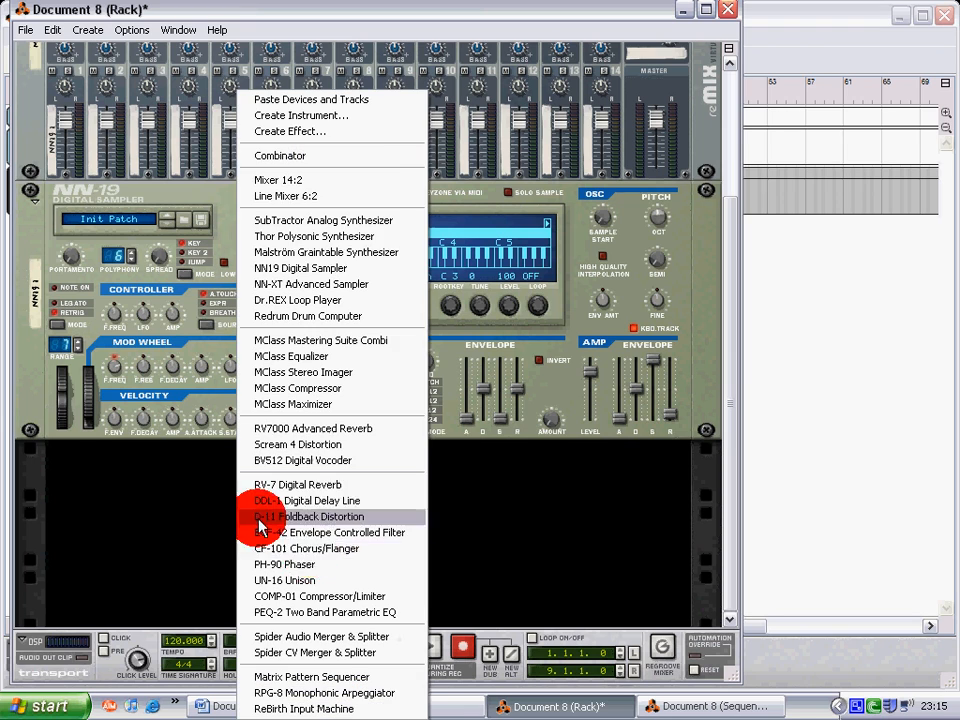
left_click(343, 256)
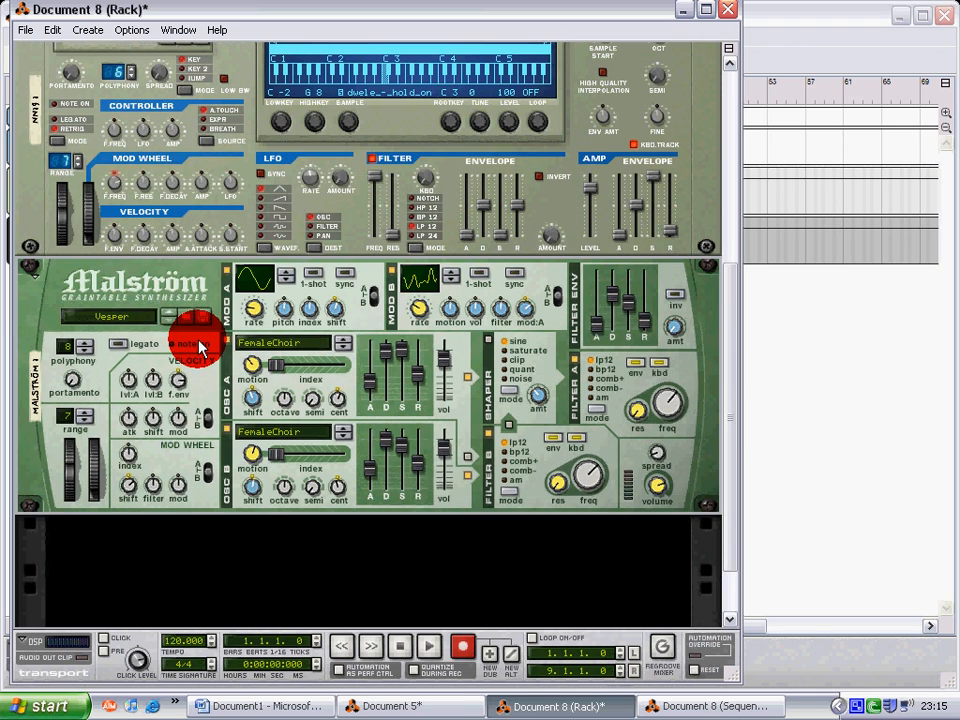
Step: Add a BV512 Digital Vocoder to the rack below the Malström
scroll(250, 335, "down", 2)
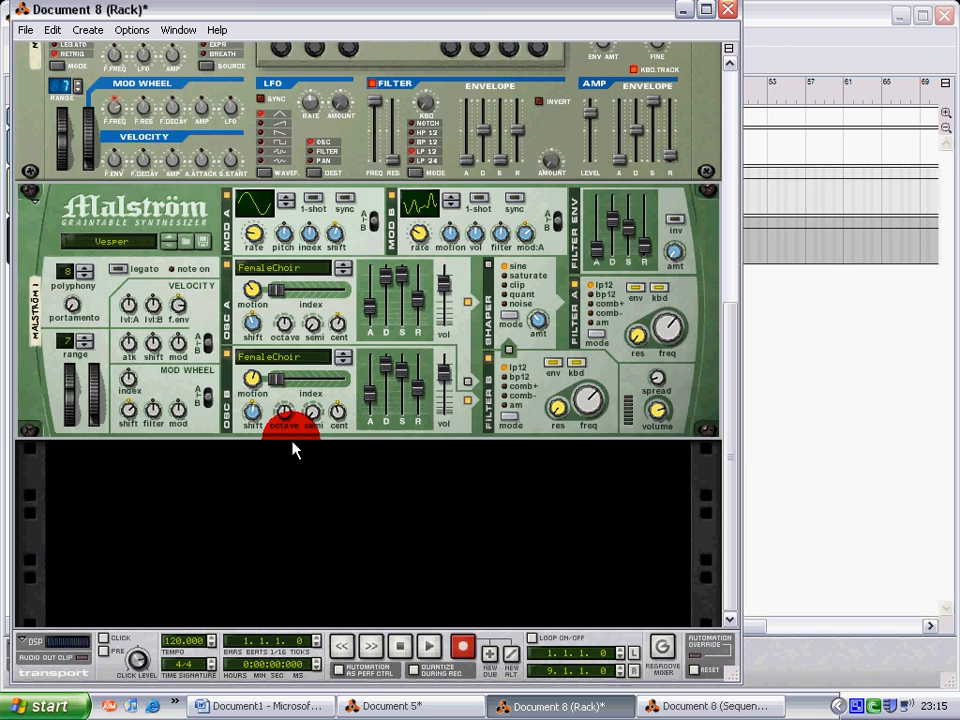
right_click(287, 490)
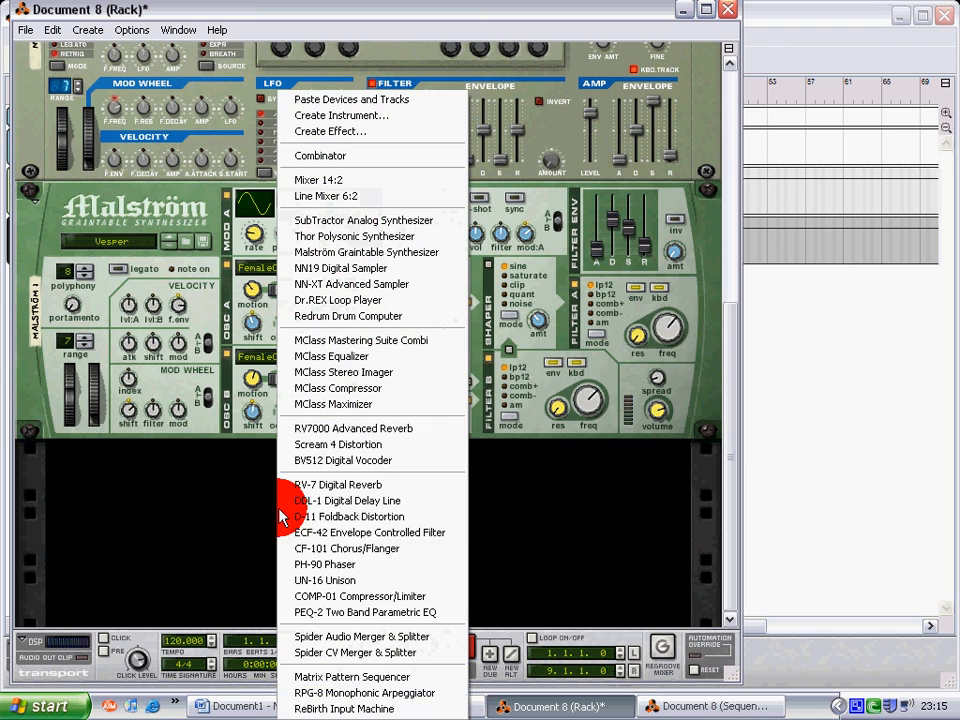
left_click(390, 457)
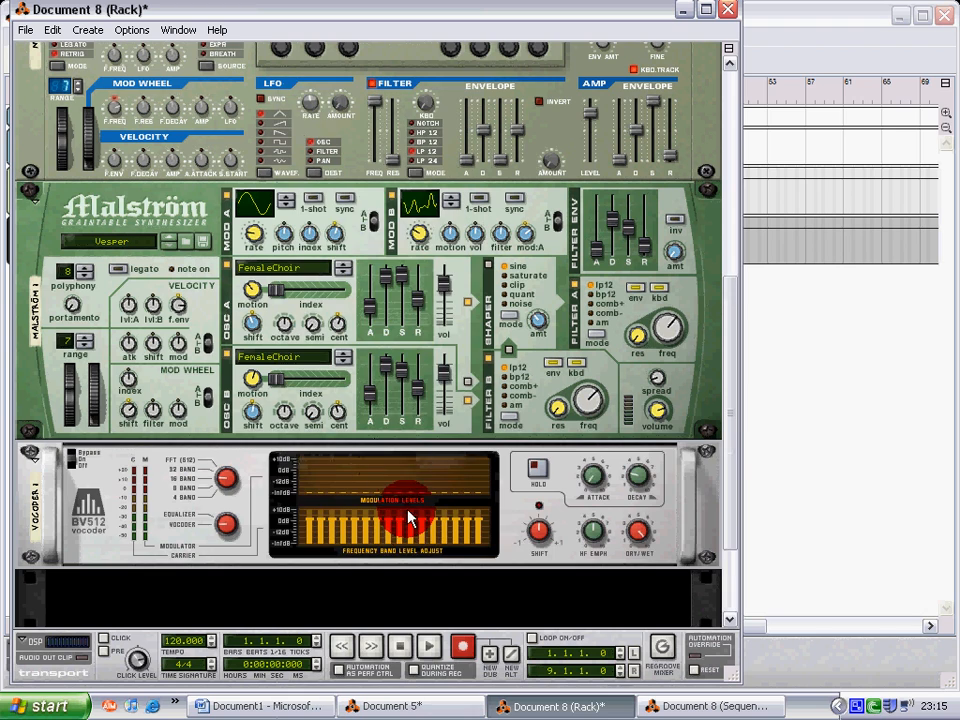
Step: Inspect the cabling on the rack's rear side and disconnect the NN19's left and right audio outputs from the mixer
key("Tab")
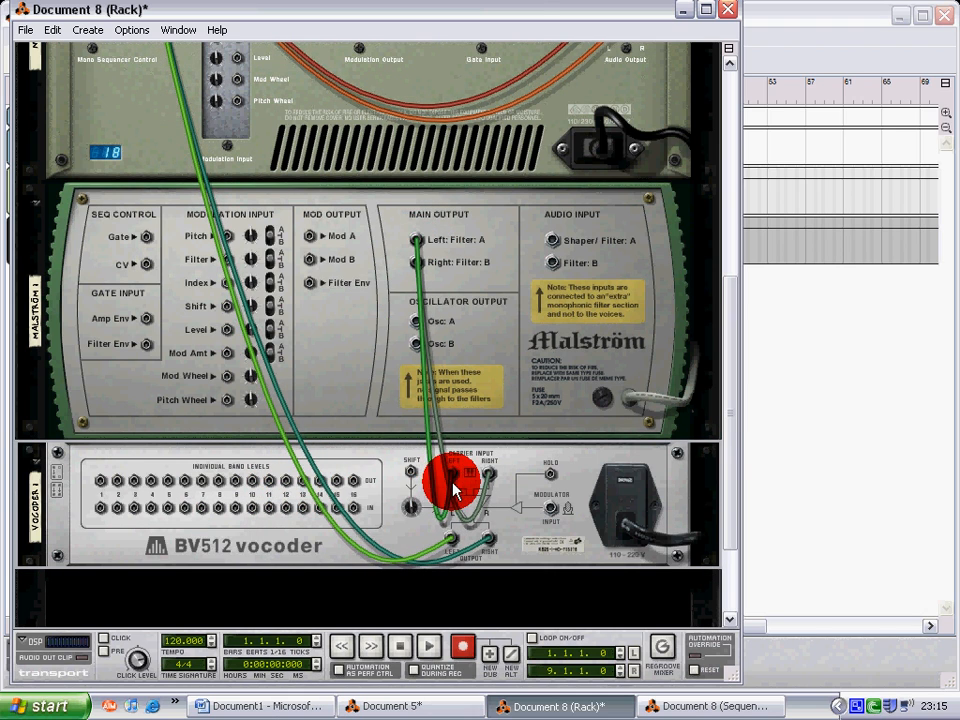
scroll(421, 376, "up", 2)
scroll(421, 376, "down", 2)
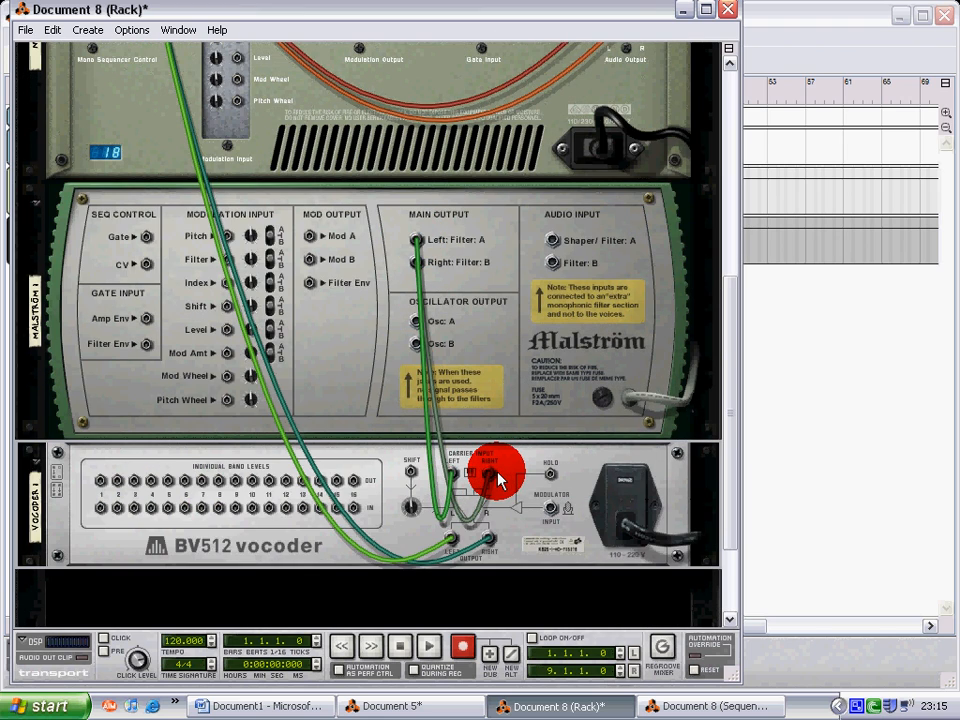
mouse_move(495, 474)
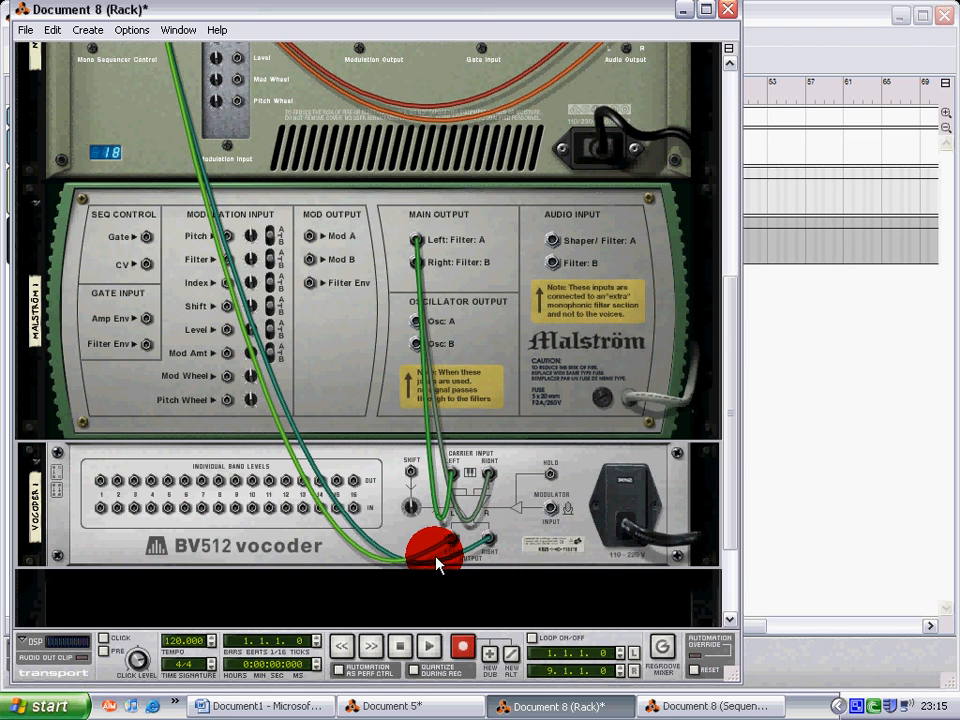
scroll(321, 482, "up", 10)
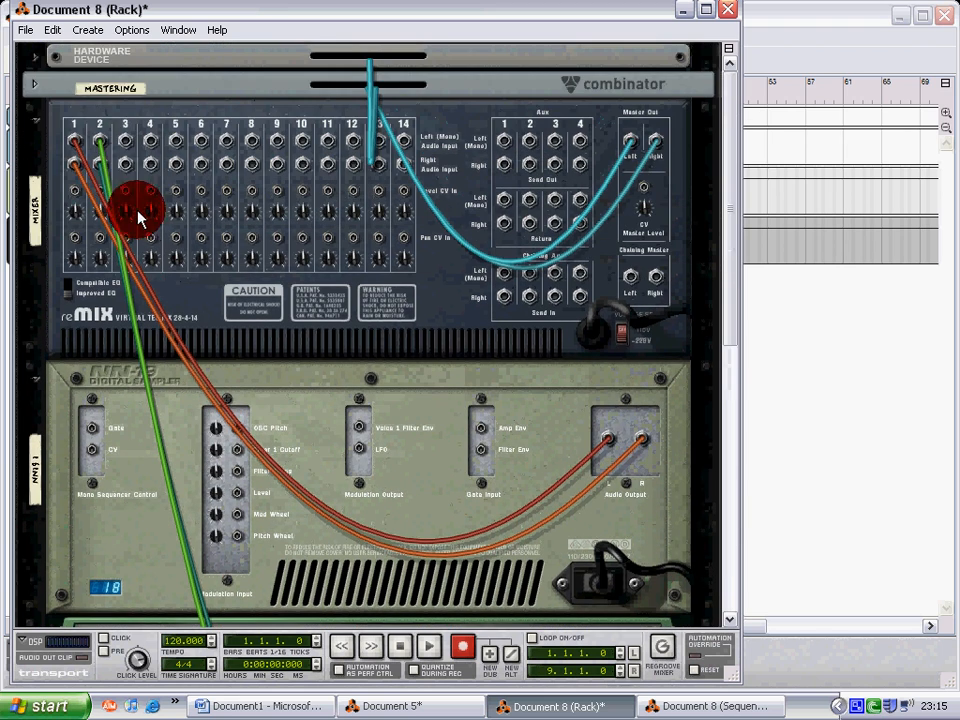
scroll(618, 340, "down", 2)
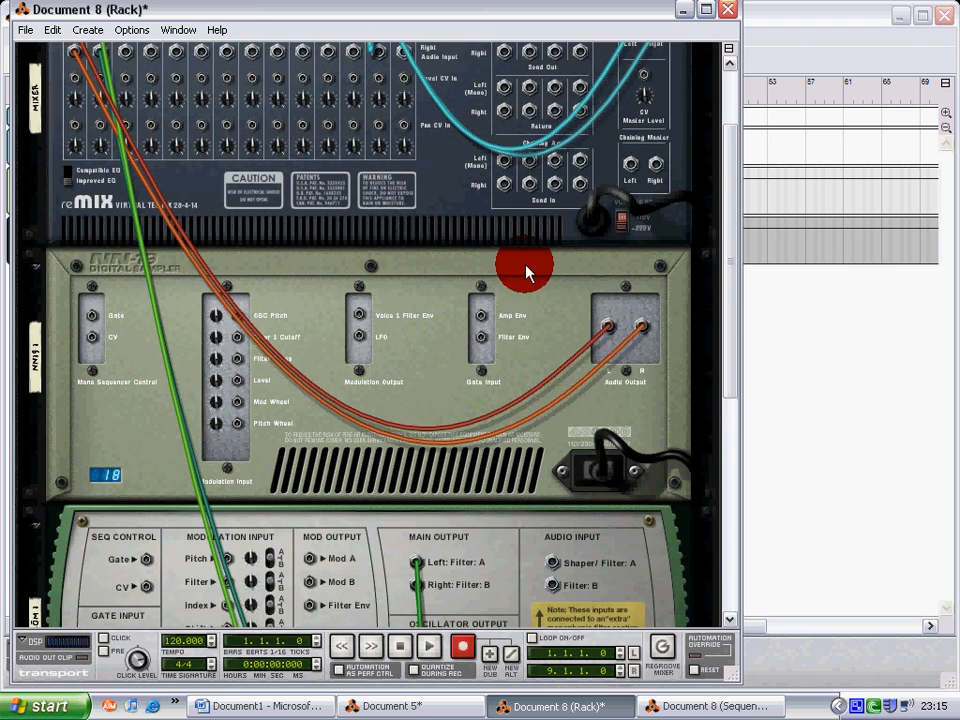
scroll(600, 240, "down", 2)
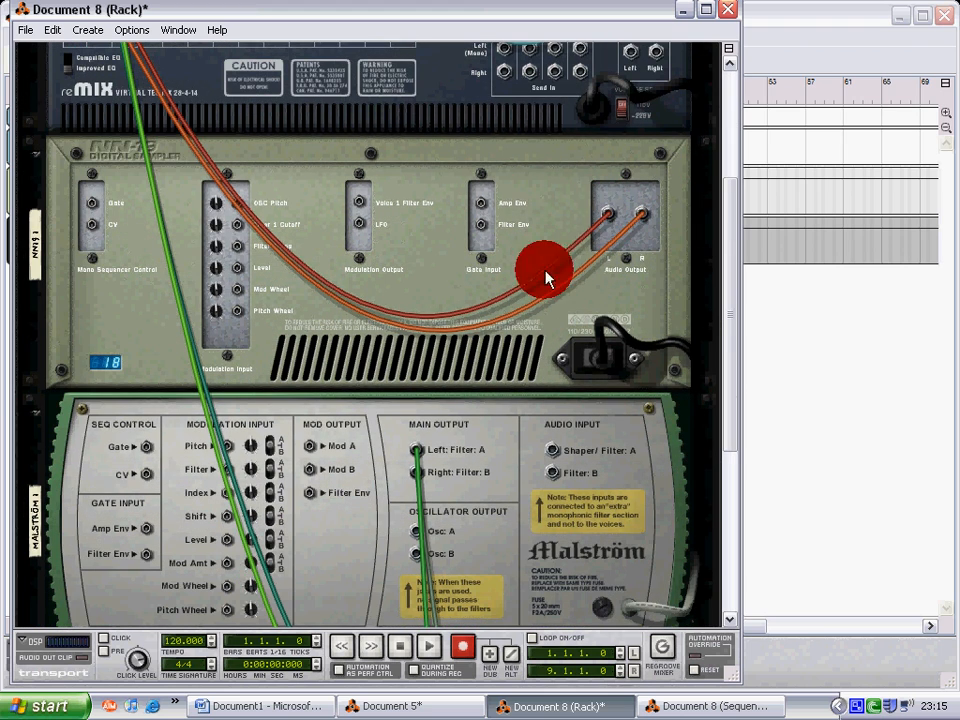
right_click(617, 226)
left_click(640, 220)
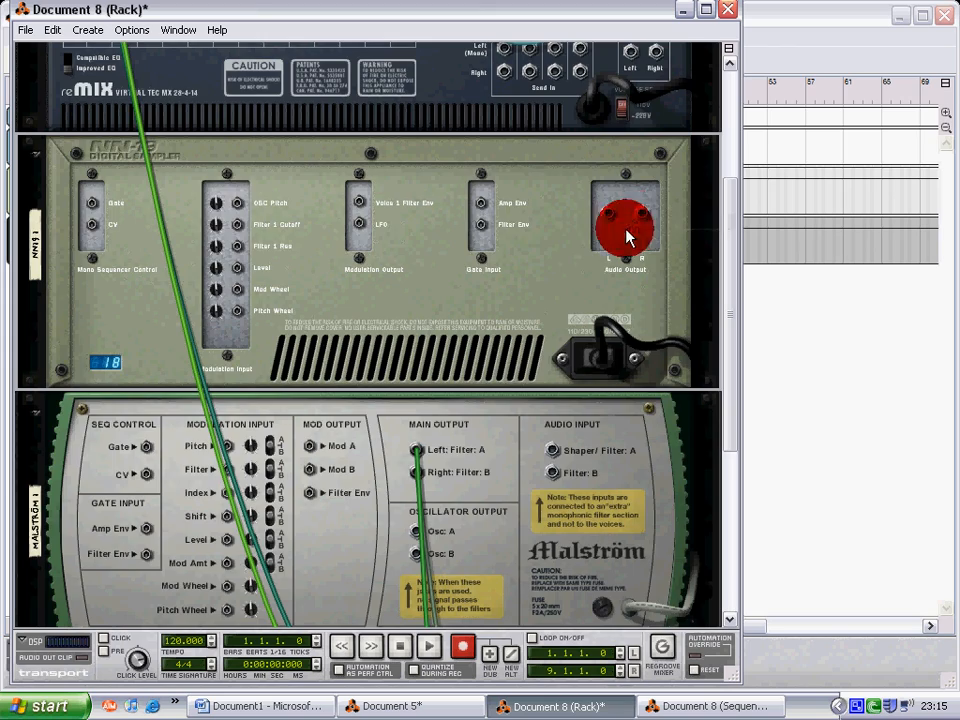
Step: Connect the NN19's left audio output to the BV512 vocoder's modulator input and turn the rack back to its front
scroll(368, 240, "up", 3)
scroll(583, 392, "down", 3)
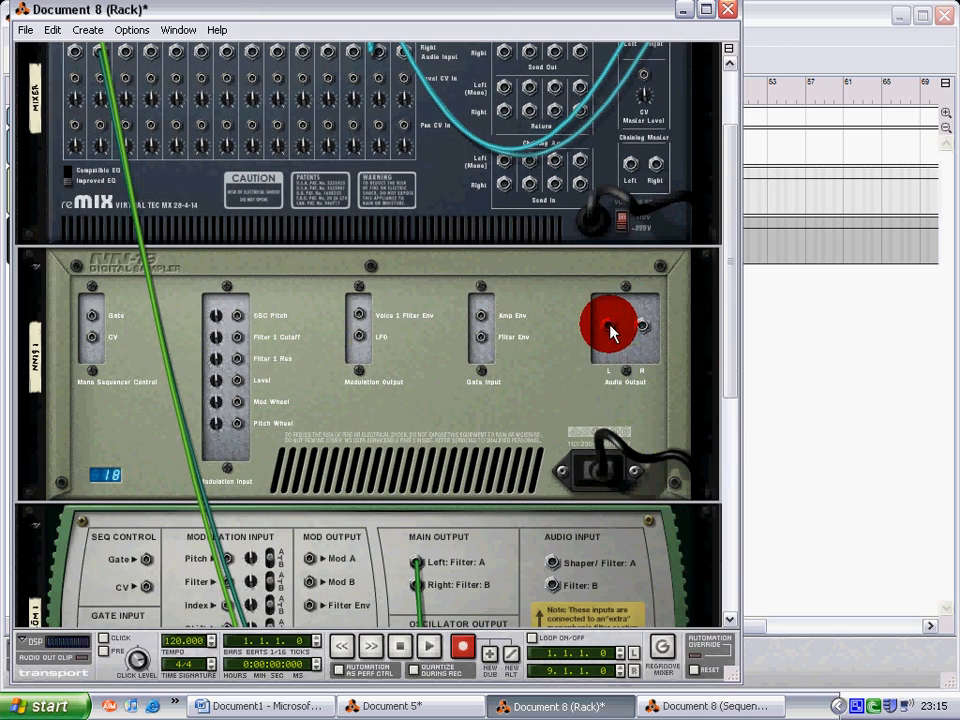
left_click_drag(609, 326, 552, 447)
scroll(579, 439, "down", 4)
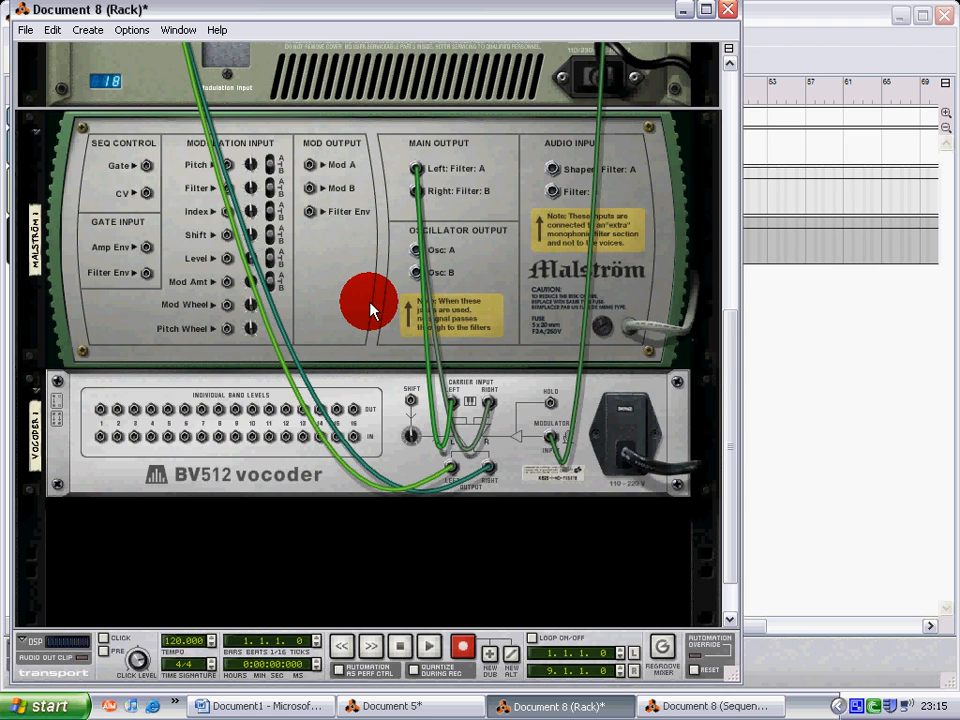
key("Tab")
Step: Draw a 52-bar clip on the NN19 1 track in the sequencer, starting at bar 1
left_click(786, 317)
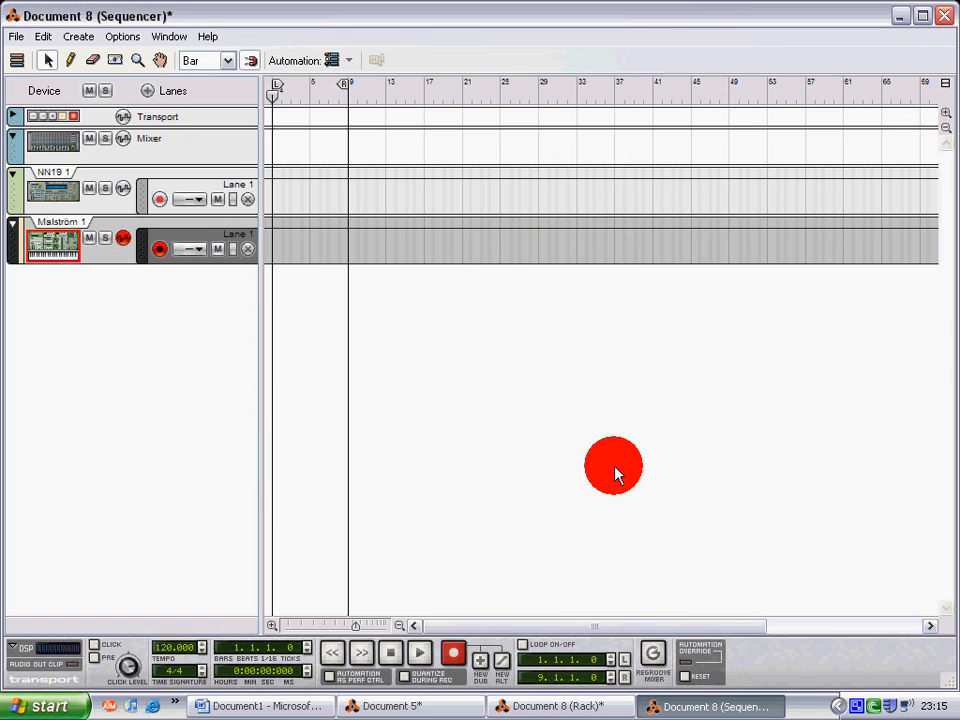
left_click(65, 208)
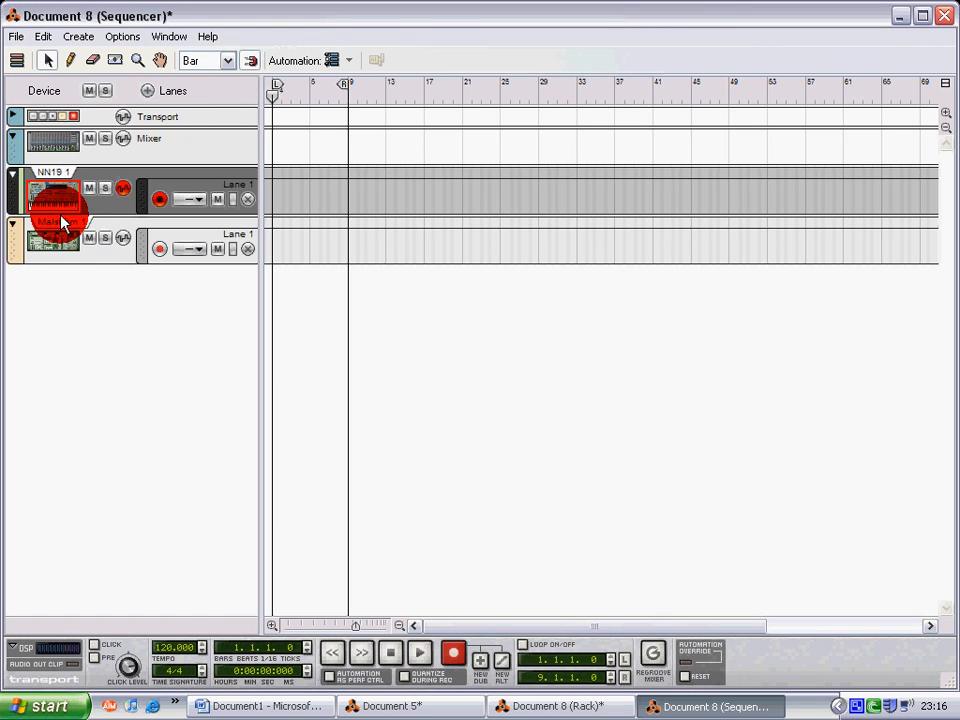
left_click(70, 60)
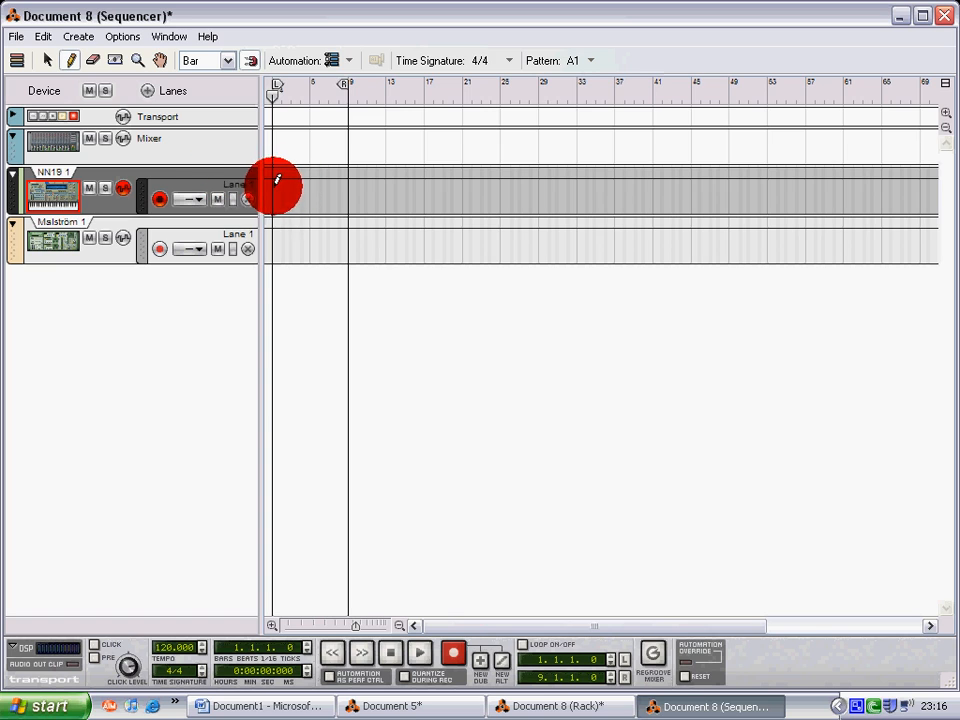
mouse_move(277, 181)
left_mouse_down()
mouse_move(624, 221)
mouse_move(776, 264)
mouse_move(767, 266)
left_mouse_up()
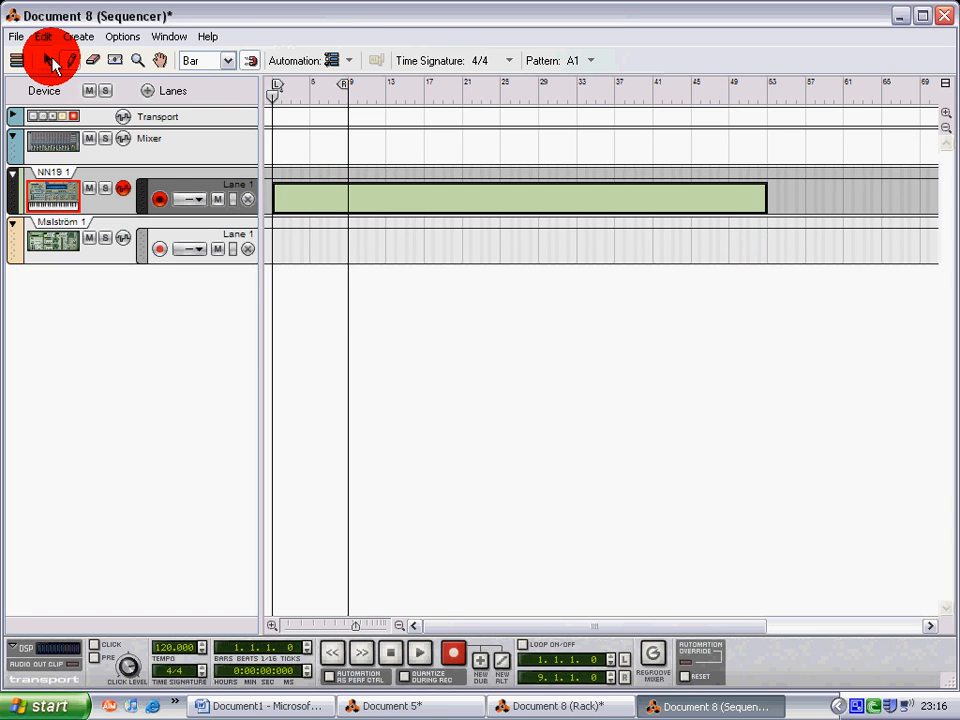
Step: Draw a C3 note about 23 bars long from the start of the NN19 clip and return to the arrangement view
left_click(48, 60)
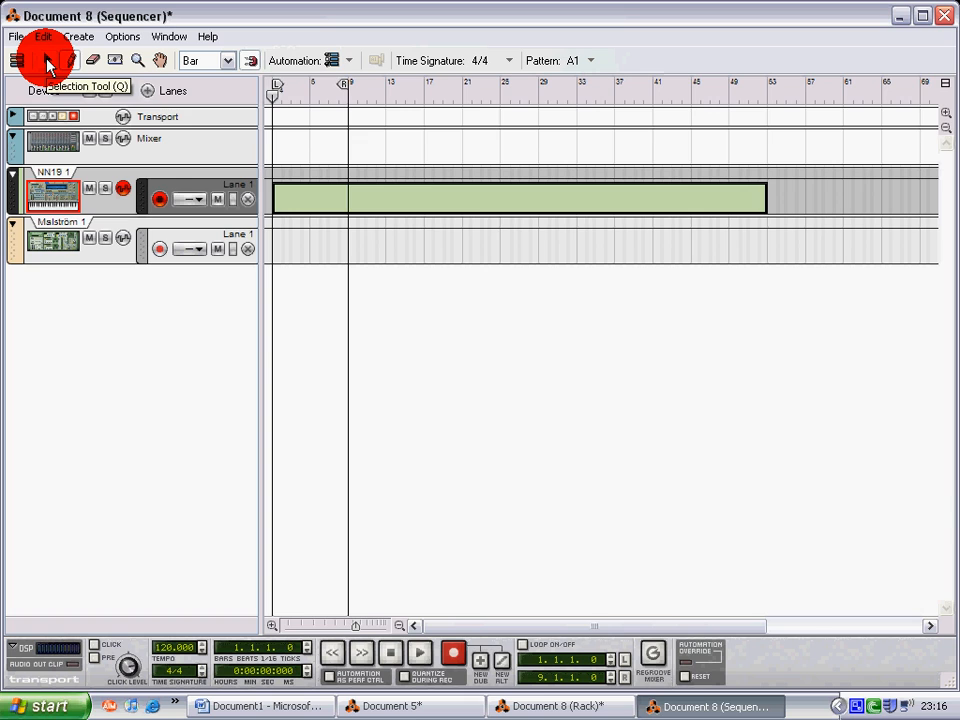
double_click(336, 210)
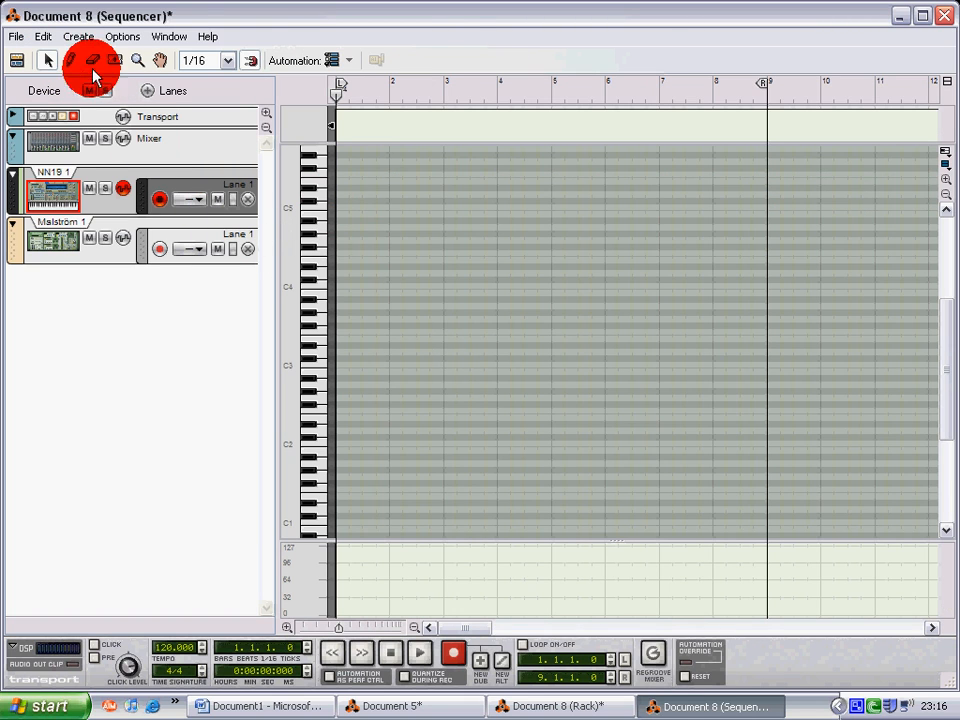
left_click(70, 62)
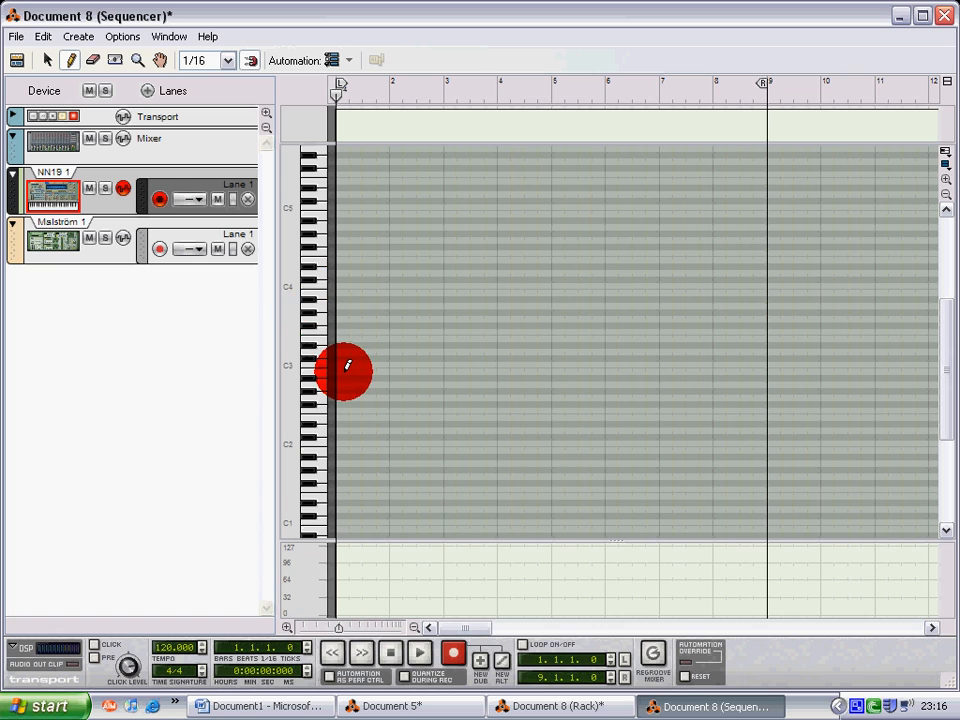
mouse_move(340, 356)
left_mouse_down()
mouse_move(932, 471)
mouse_move(940, 494)
mouse_move(921, 499)
left_mouse_up()
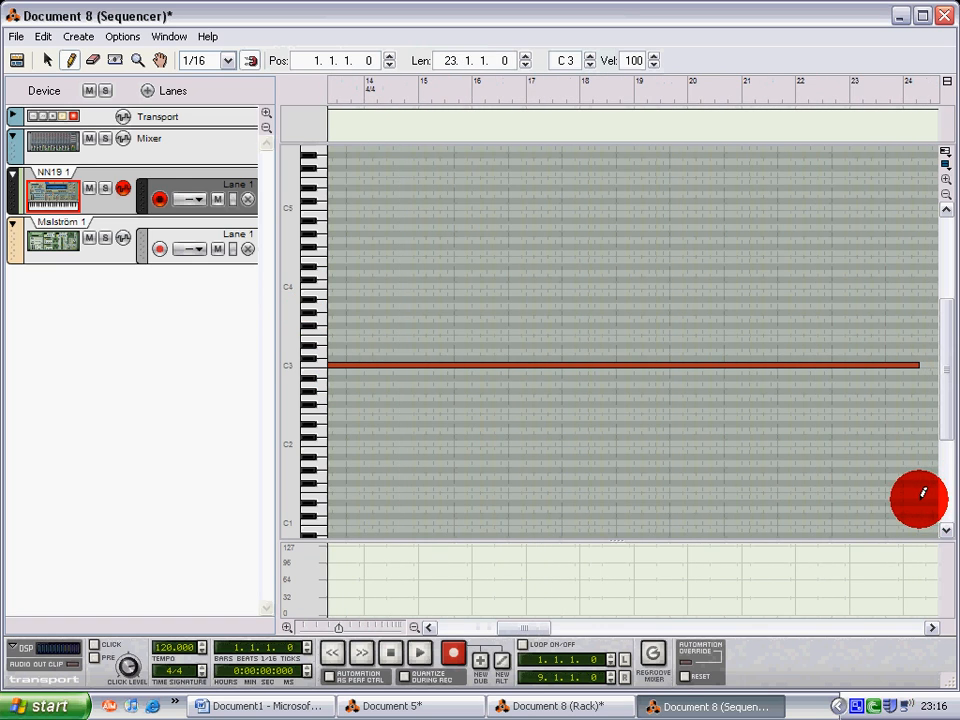
left_click(18, 62)
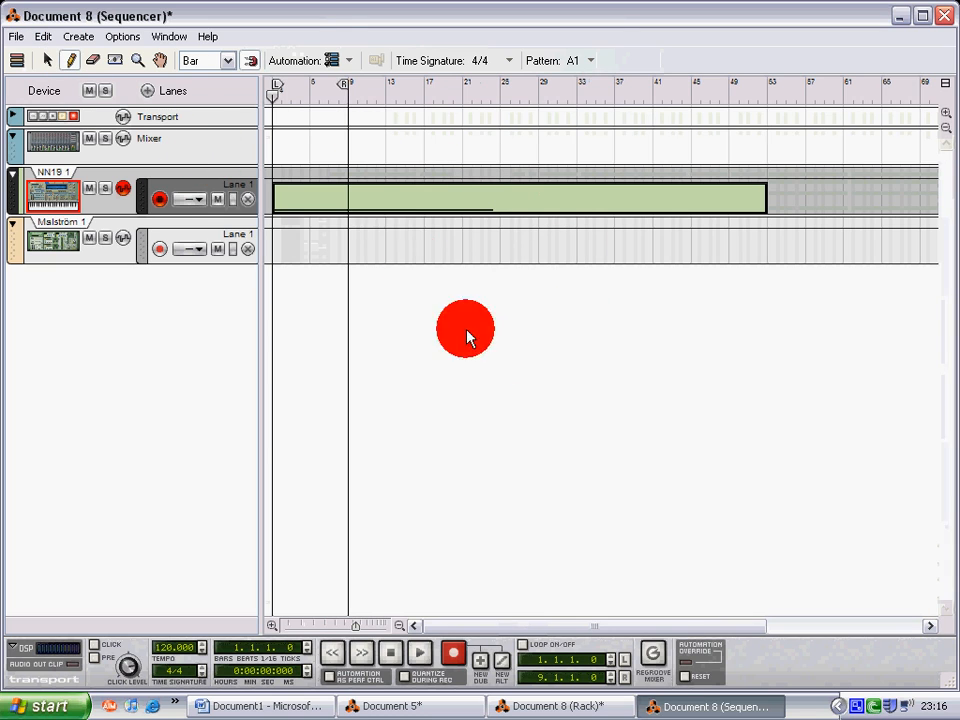
Step: Switch to the Selection Tool and make the Malström 1 track the active recording and keyboard target
left_click(47, 62)
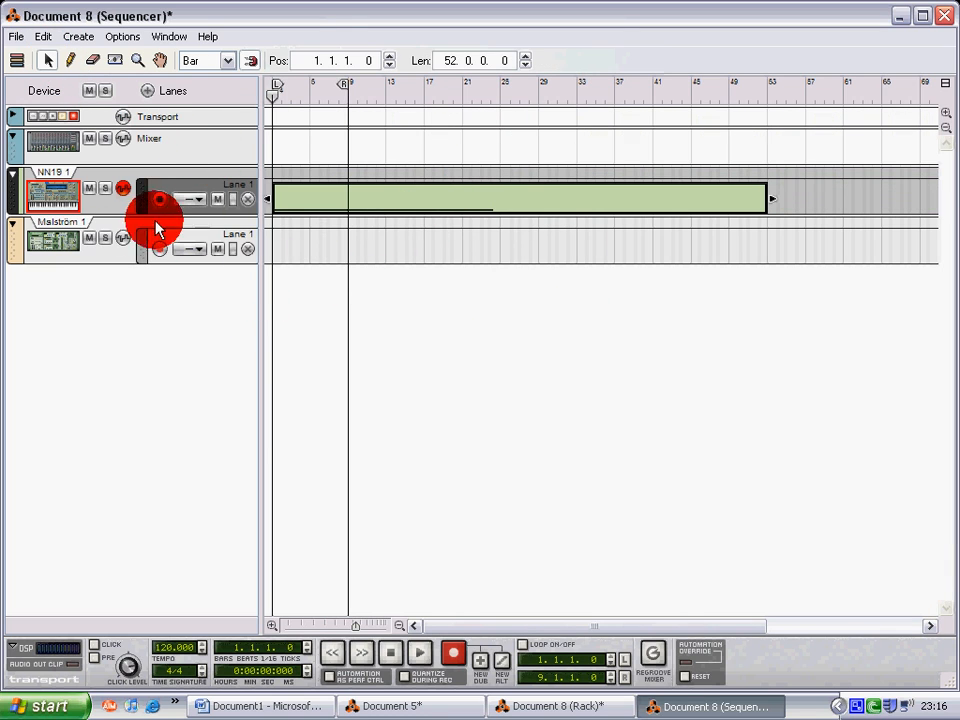
left_click(108, 256)
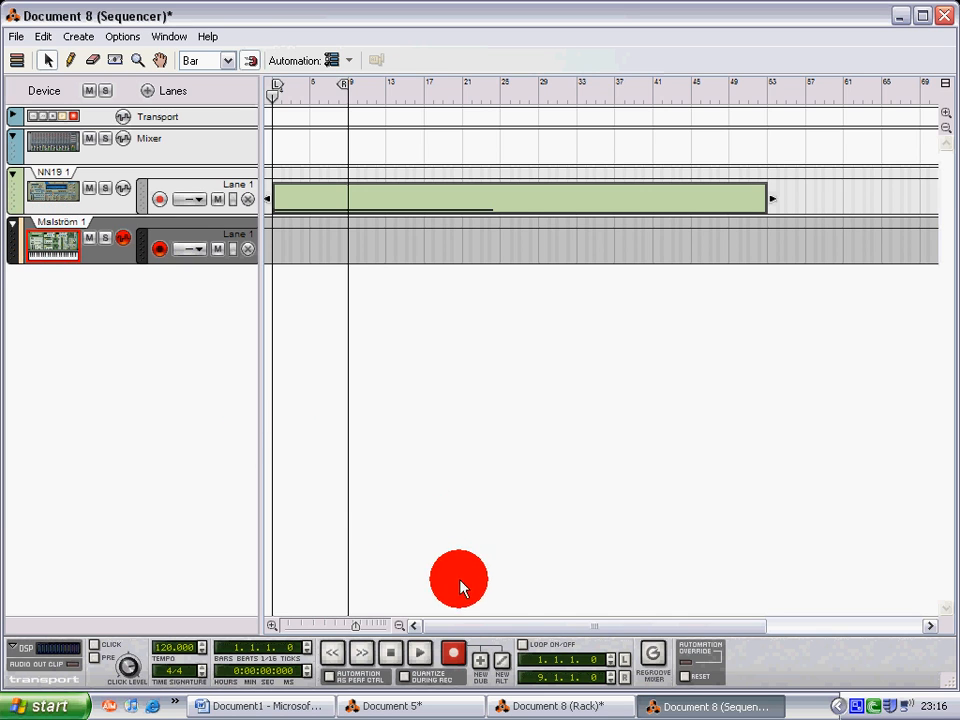
Step: Bring the rack forward, start playback and lower the BV512 vocoder's Dry/Wet amount to 77, then raise it slightly and stop
left_click(606, 704)
scroll(330, 390, "down", 5)
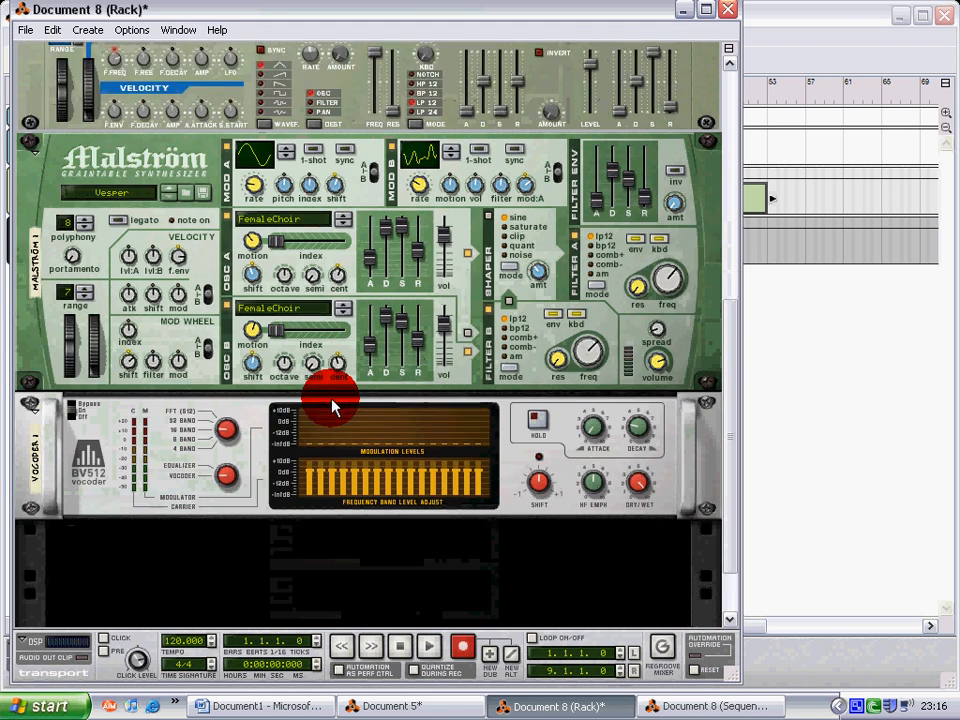
left_click(430, 650)
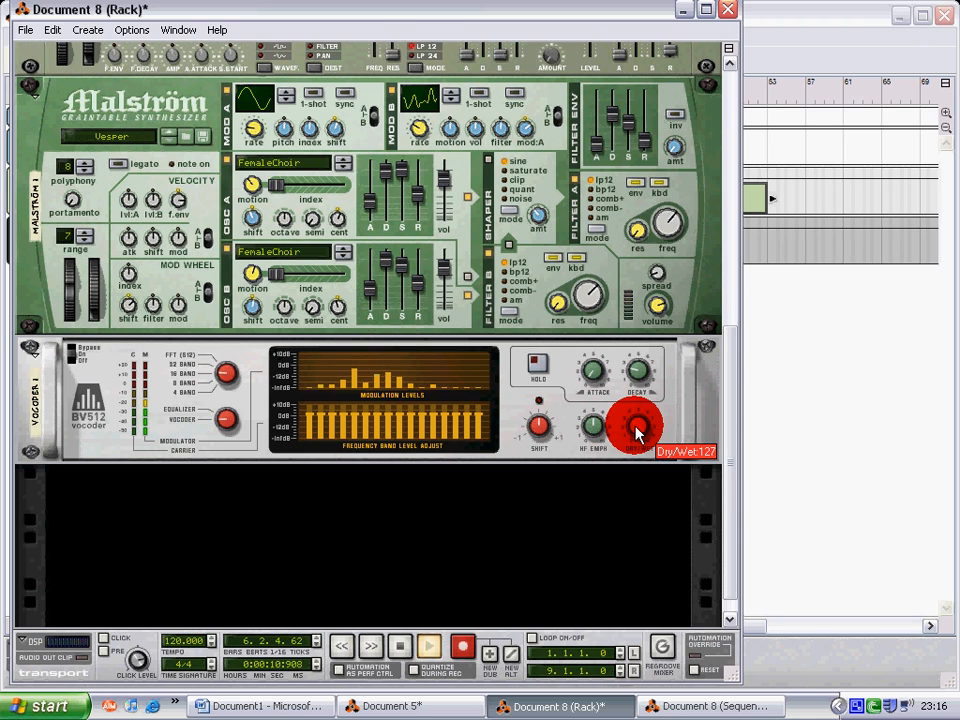
left_click_drag(637, 430, 636, 483)
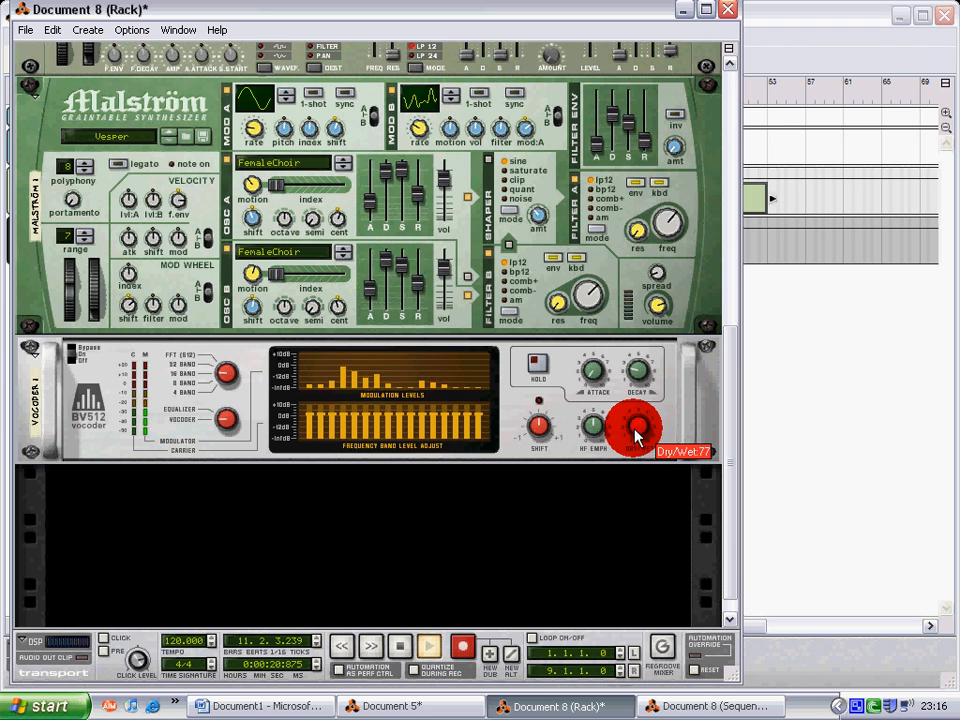
left_click_drag(635, 427, 635, 422)
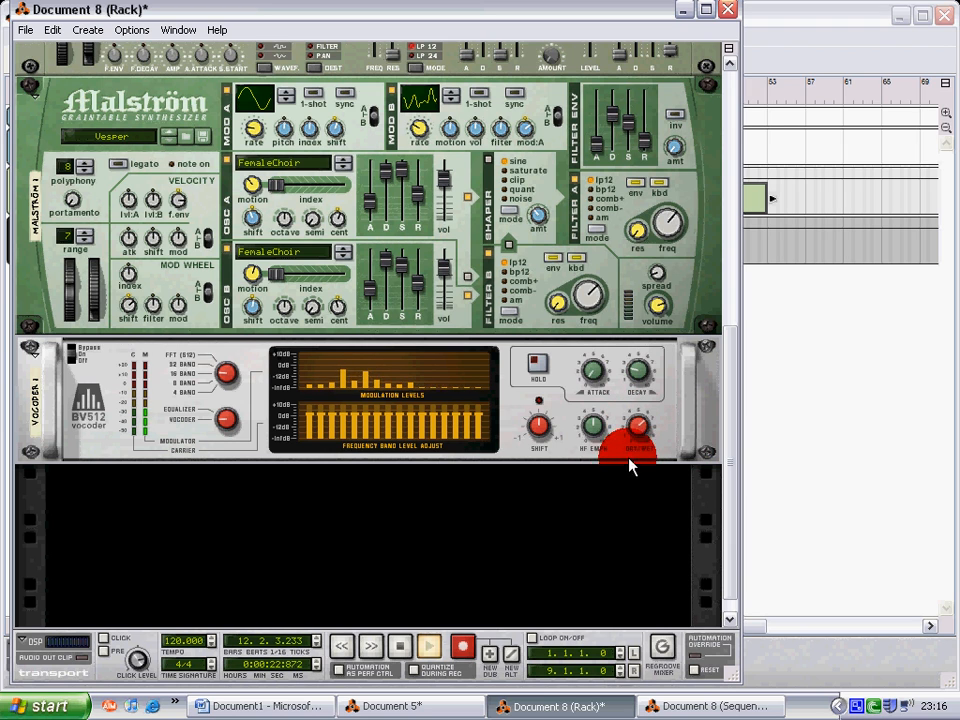
scroll(610, 430, "up", 3)
scroll(600, 400, "up", 1)
scroll(606, 392, "down", 4)
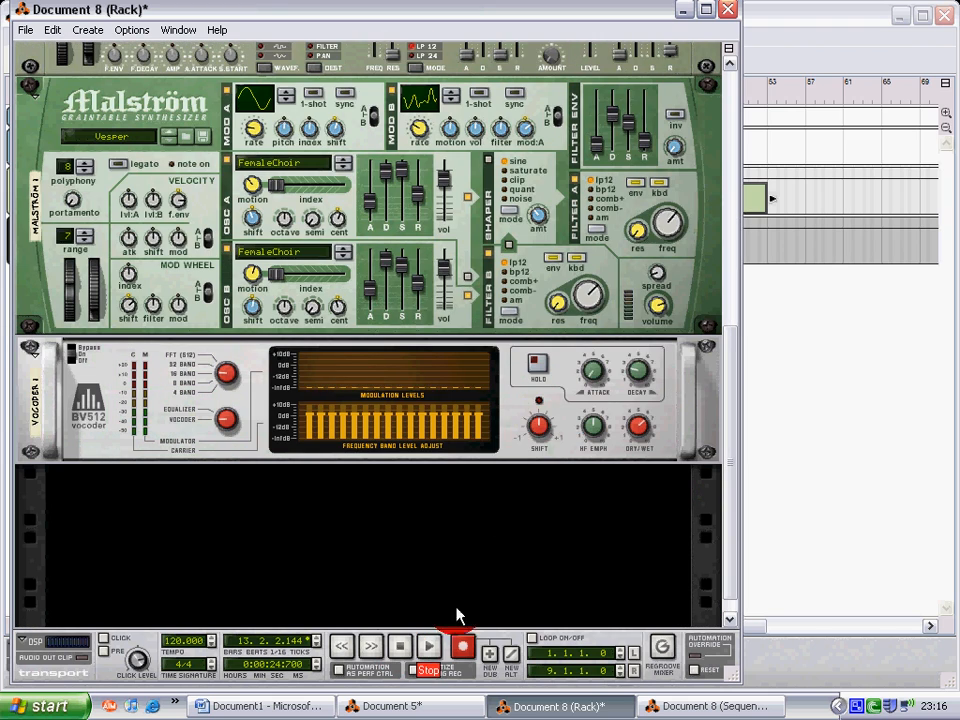
Step: Replay the song from the start and examine the mixer, NN19 and vocoder levels in the rack
mouse_move(537, 430)
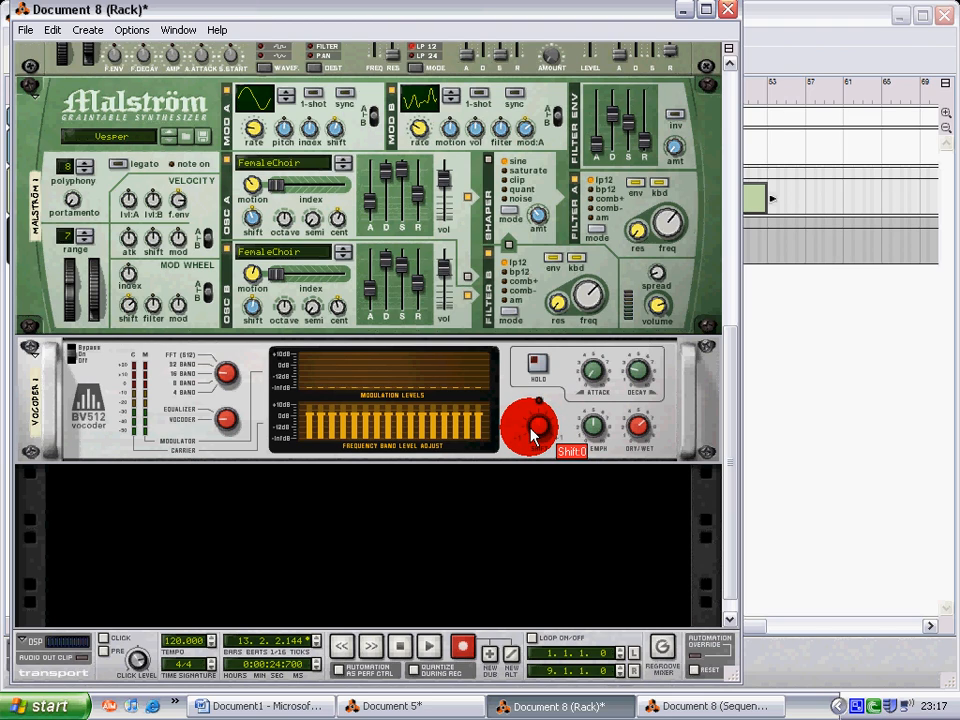
left_click(399, 647)
left_click(429, 647)
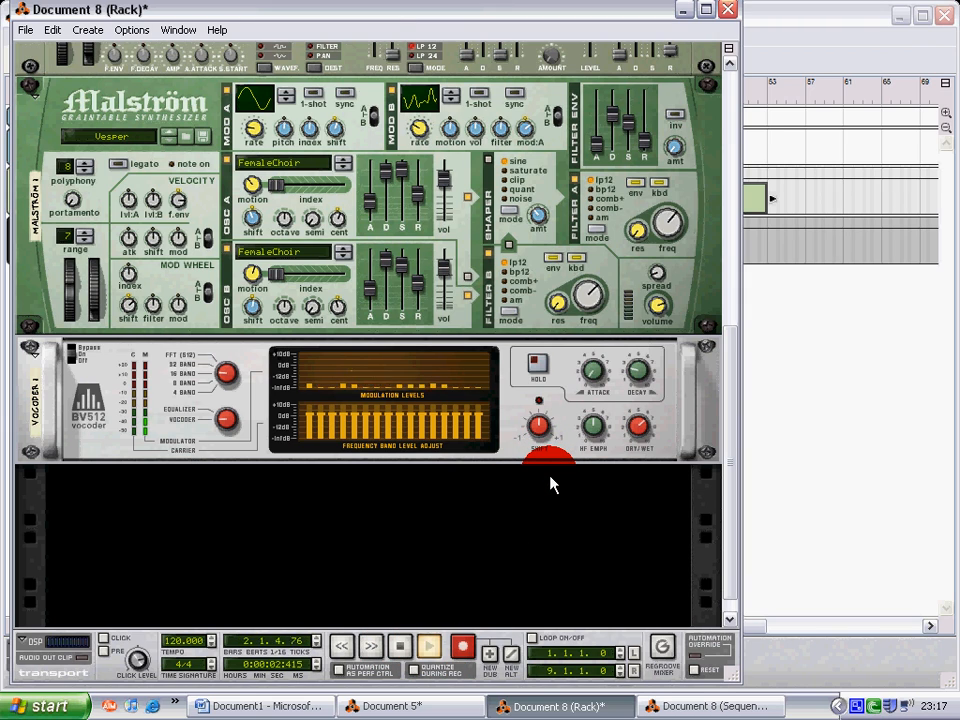
scroll(530, 465, "up", 3)
scroll(610, 470, "down", 2)
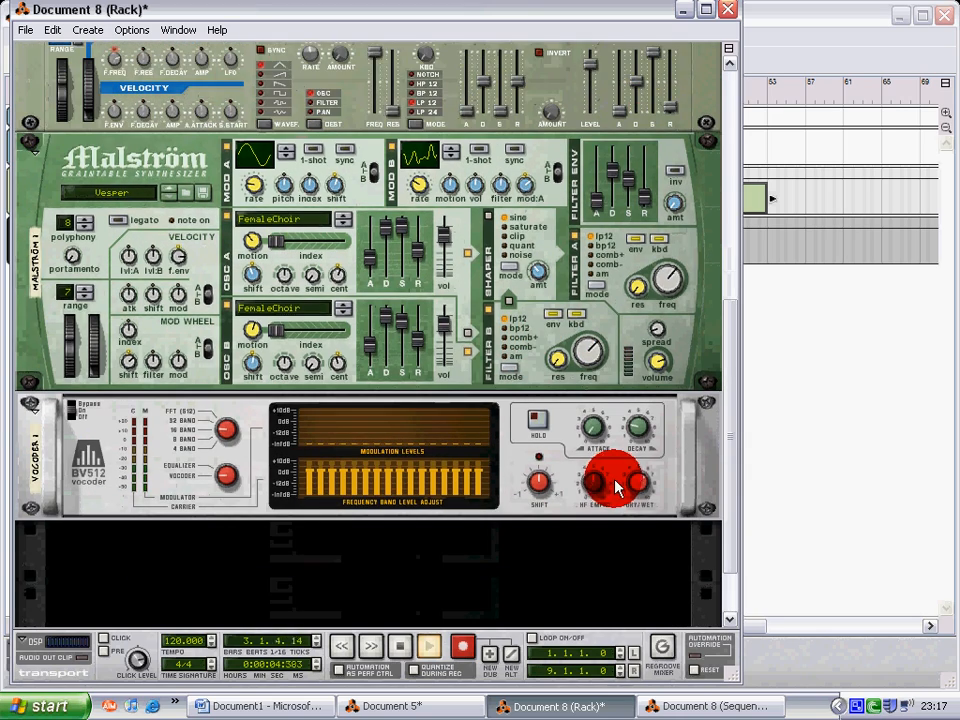
scroll(560, 440, "up", 5)
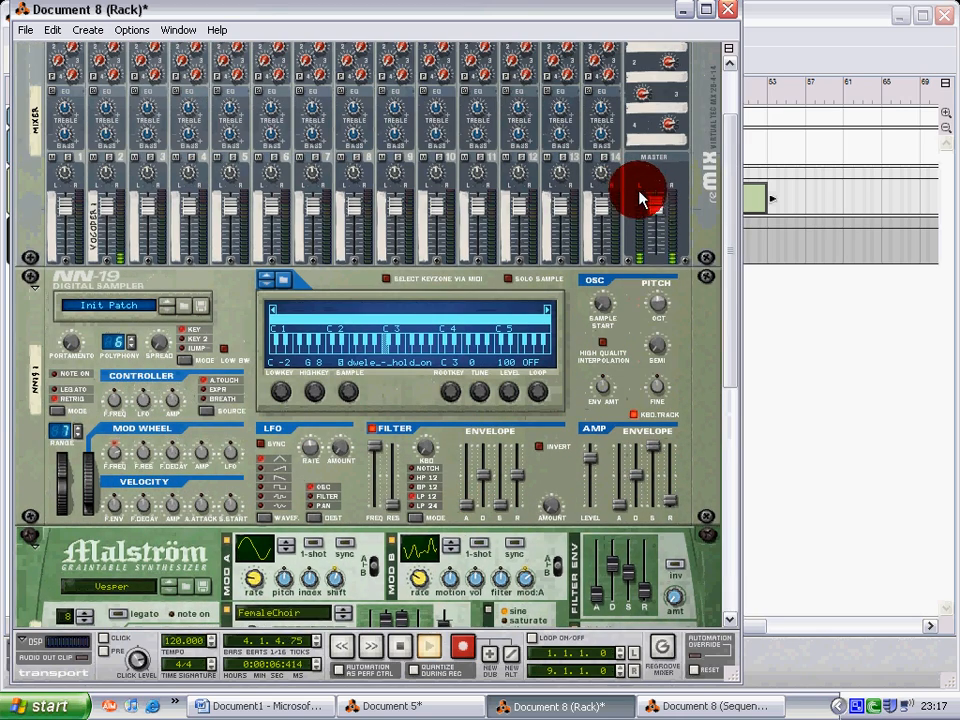
scroll(456, 253, "down", 4)
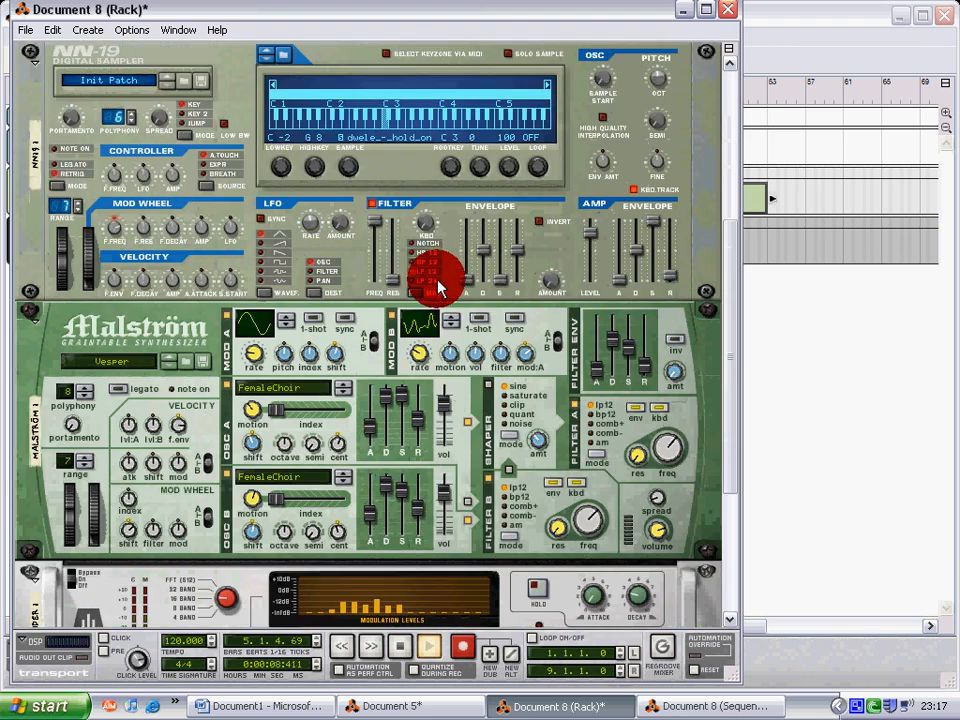
scroll(440, 283, "down", 3)
Step: Lower the vocoder's Dry/Wet amount during playback, raise it to 87, and stop playback
left_click_drag(634, 479, 632, 511)
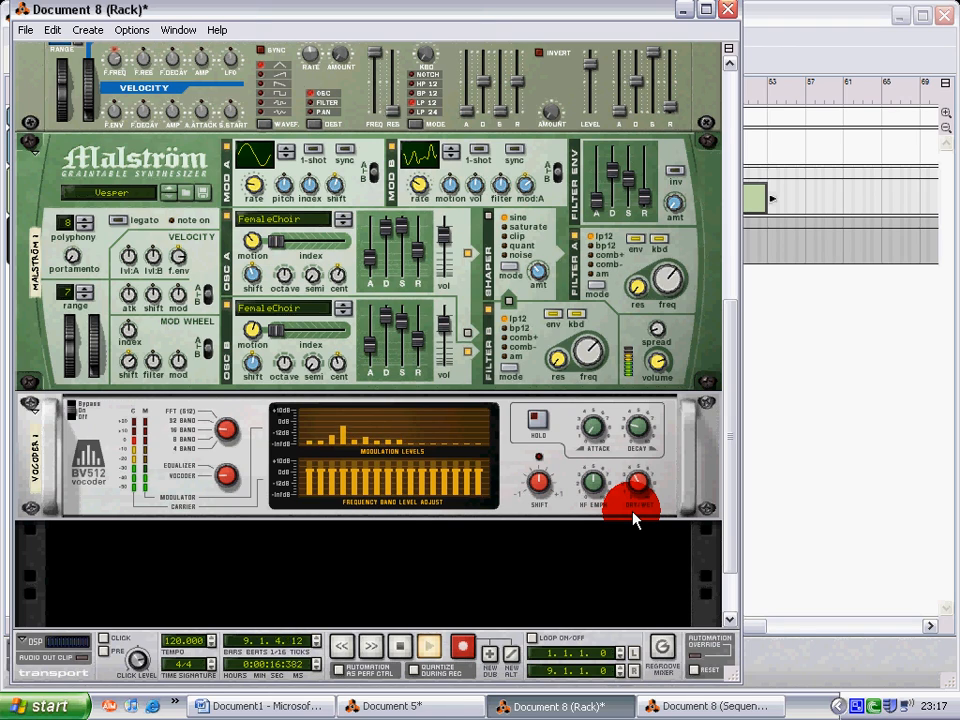
left_click_drag(634, 516, 641, 488)
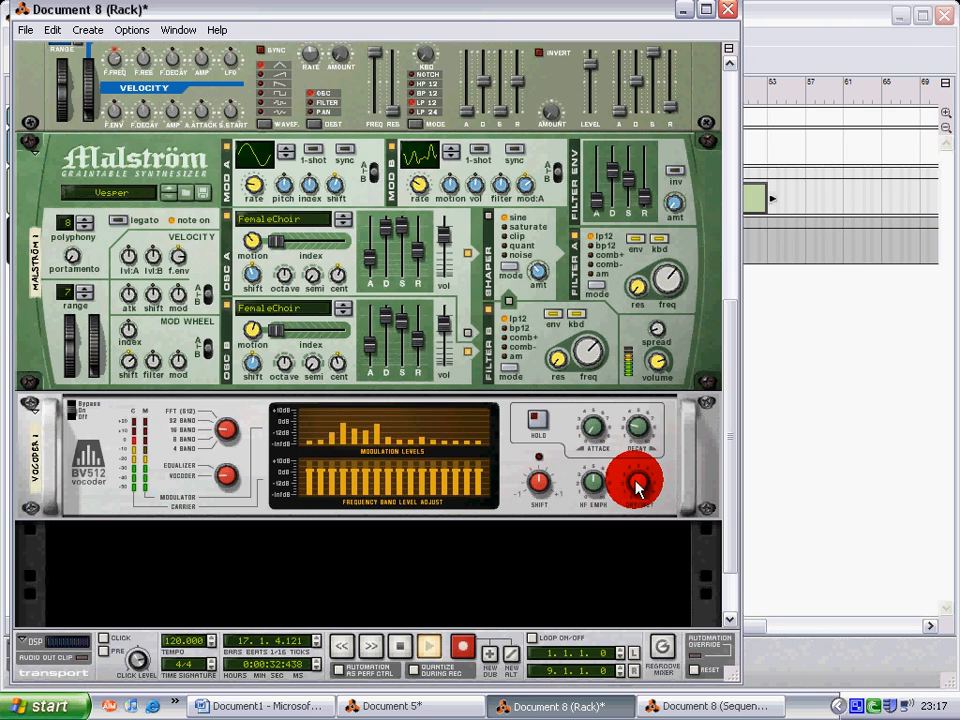
mouse_move(637, 471)
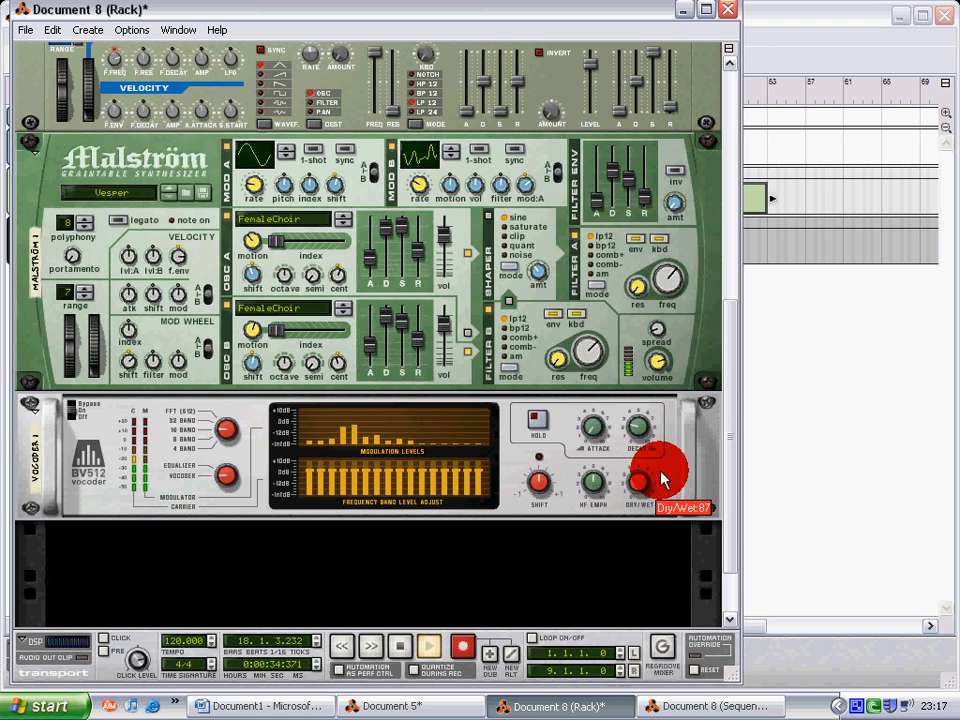
left_click(401, 648)
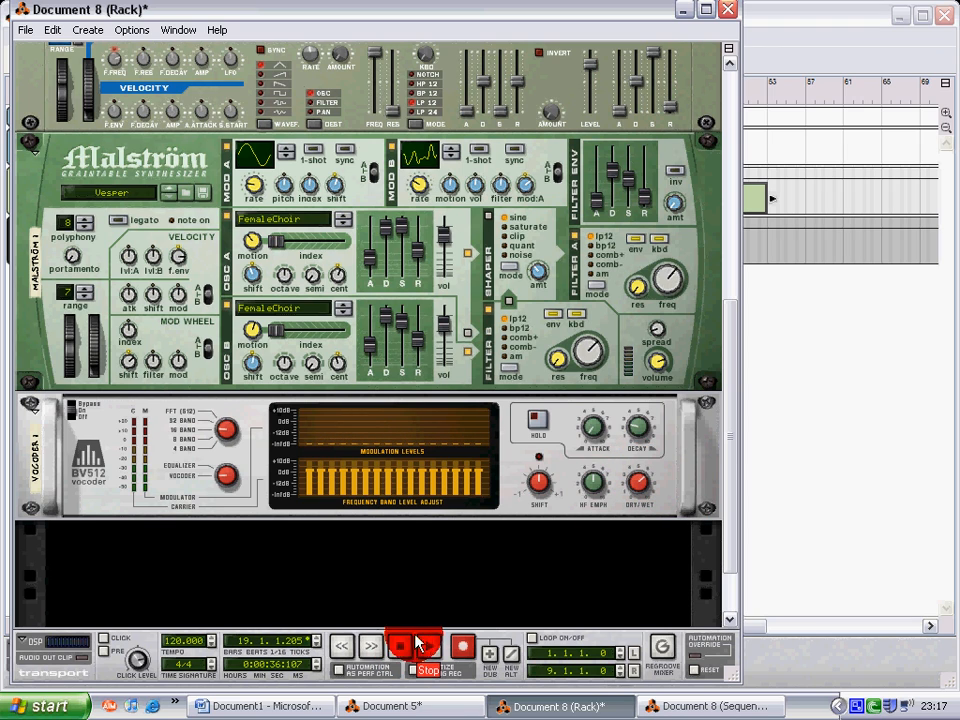
Step: Bring the sequencer forward, return the song position to bar 1 and switch back to the Document 8 rack window
left_click(762, 438)
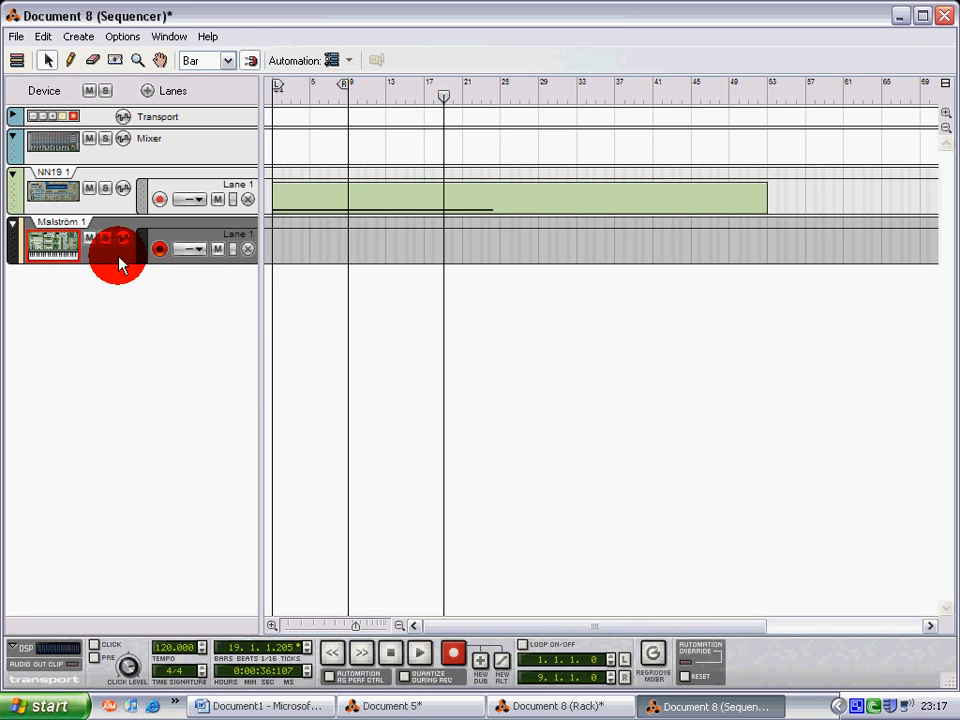
left_click(391, 654)
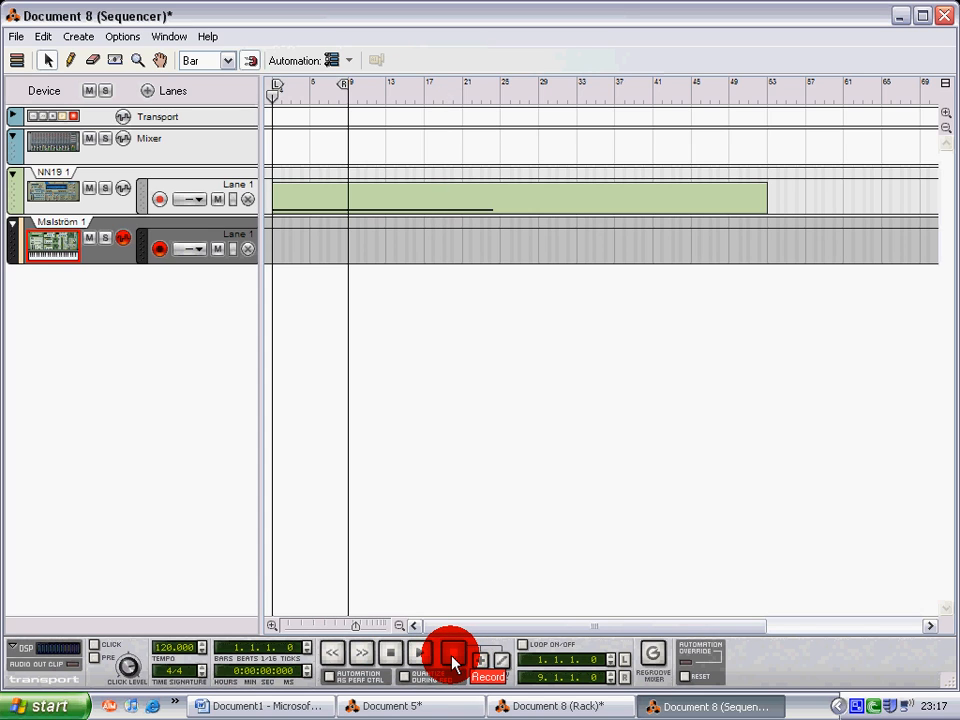
key("alt+Tab")
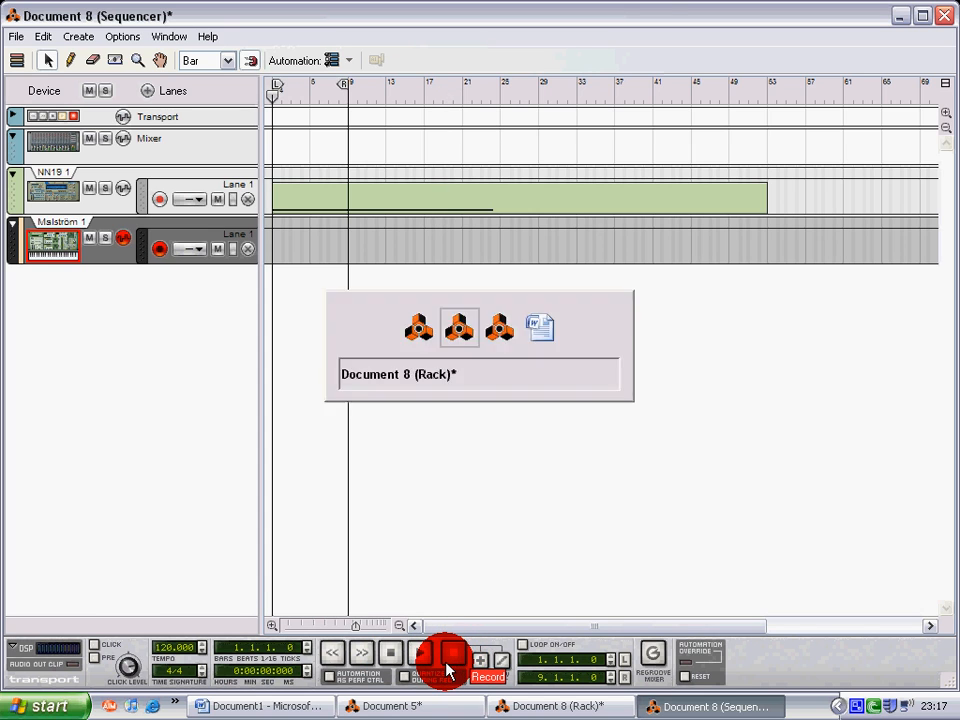